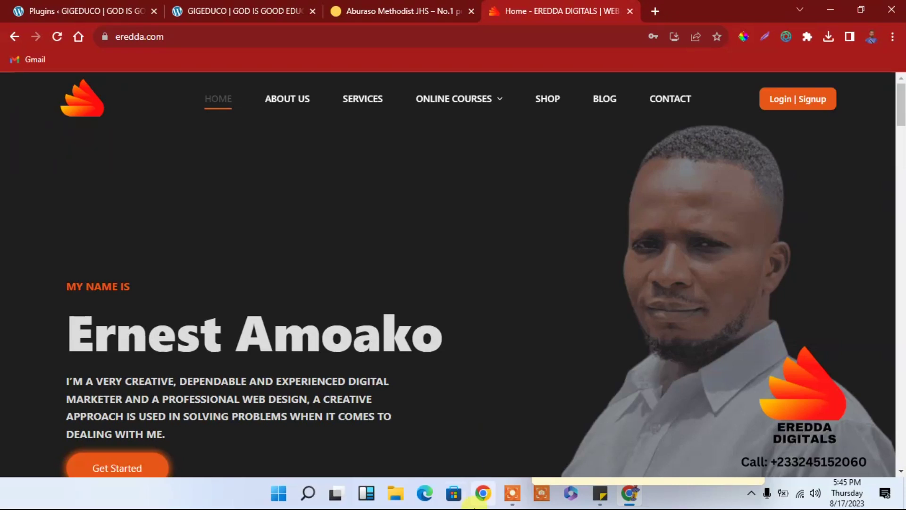
Step: Switch to the Aburaso Methodist JHS site and show its WordPress Installed Plugins page
mouse_move(463, 78)
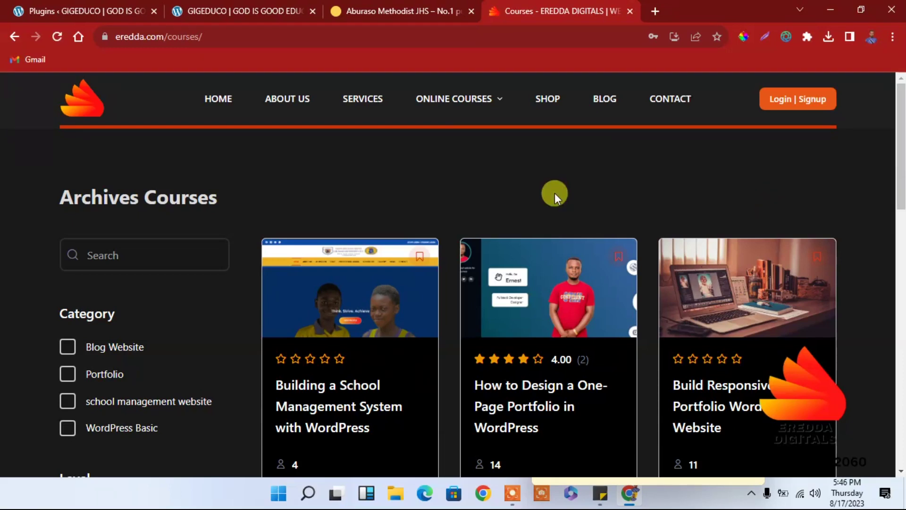
left_click(447, 6)
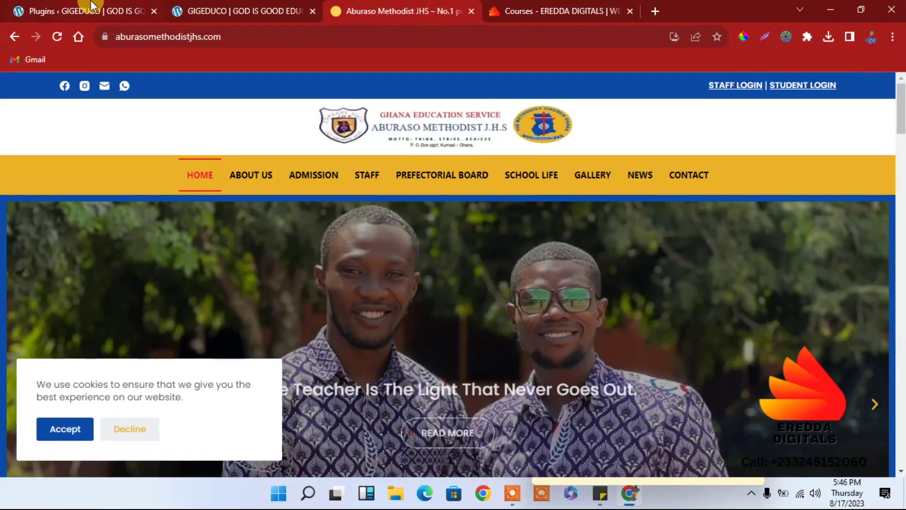
left_click(90, 5)
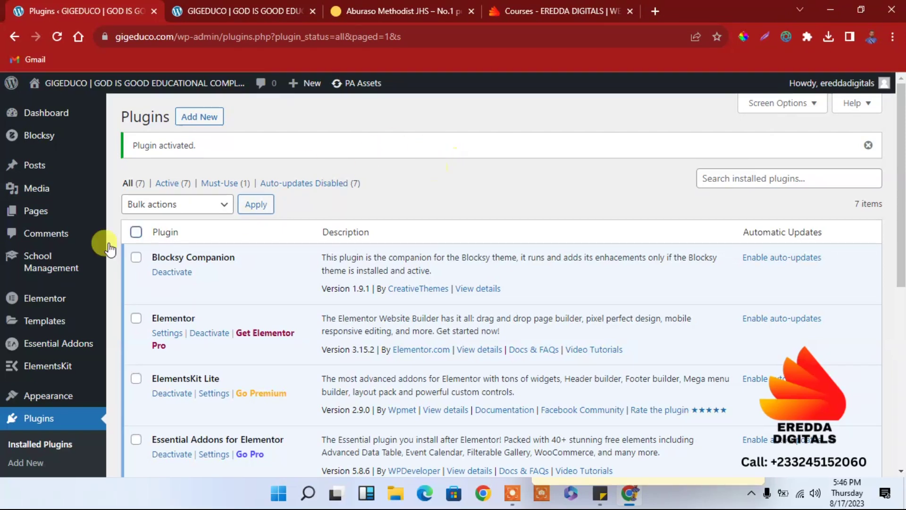
Step: Open the School Management plugin settings from the admin sidebar
mouse_move(42, 273)
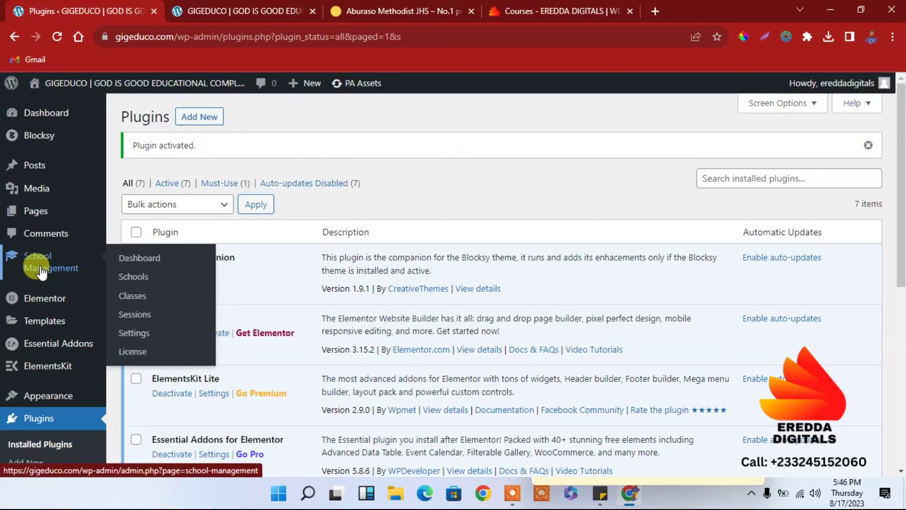
left_click(136, 335)
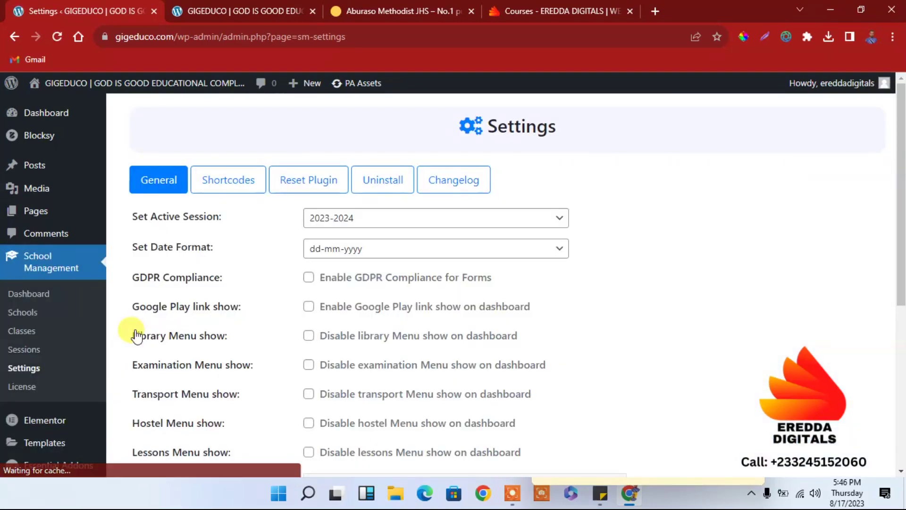
Step: Review the School Management Shortcodes tab, then go to the School Management dashboard
left_click_drag(900, 151, 899, 154)
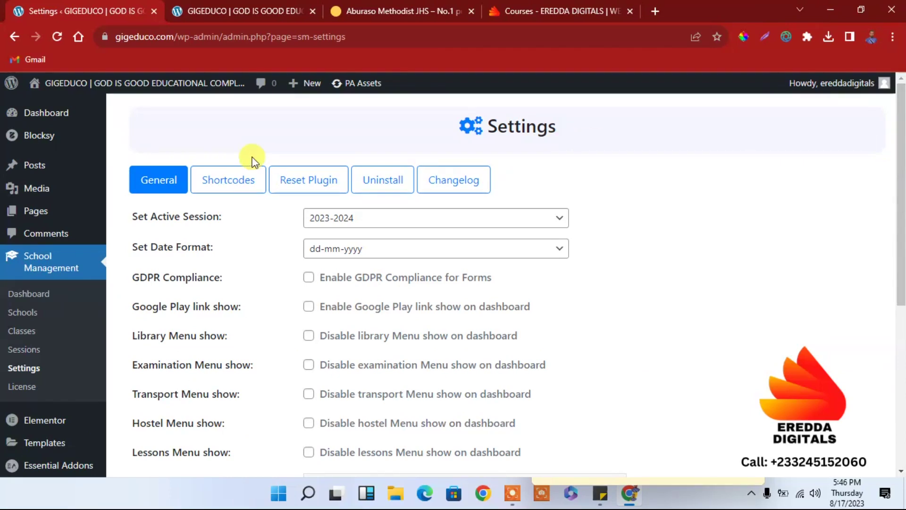
left_click(231, 187)
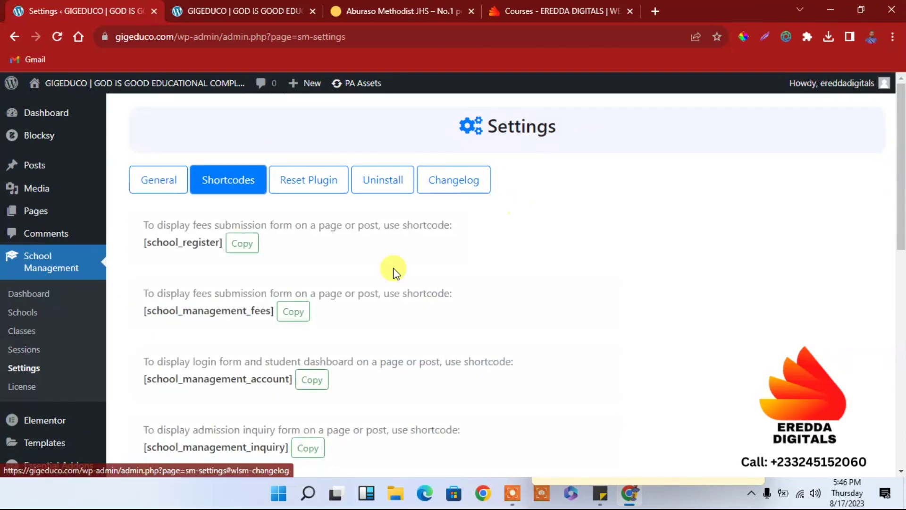
left_click_drag(901, 144, 899, 142)
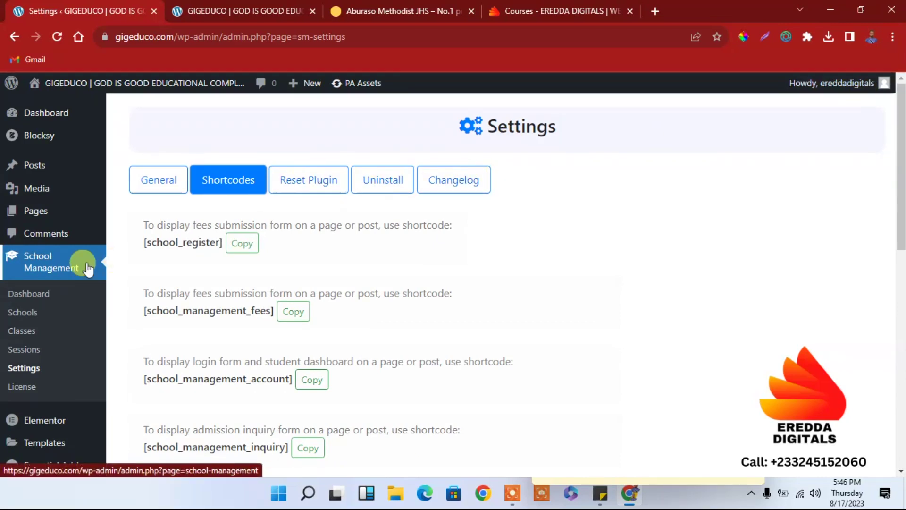
left_click(36, 296)
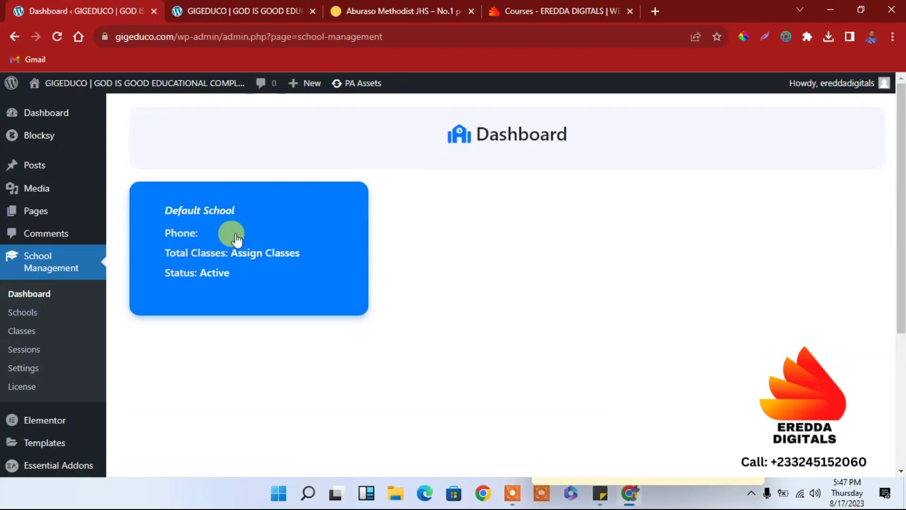
Step: Switch to the Default School, browse its 2023-2024 dashboard, and go to SM School Settings
left_click(211, 258)
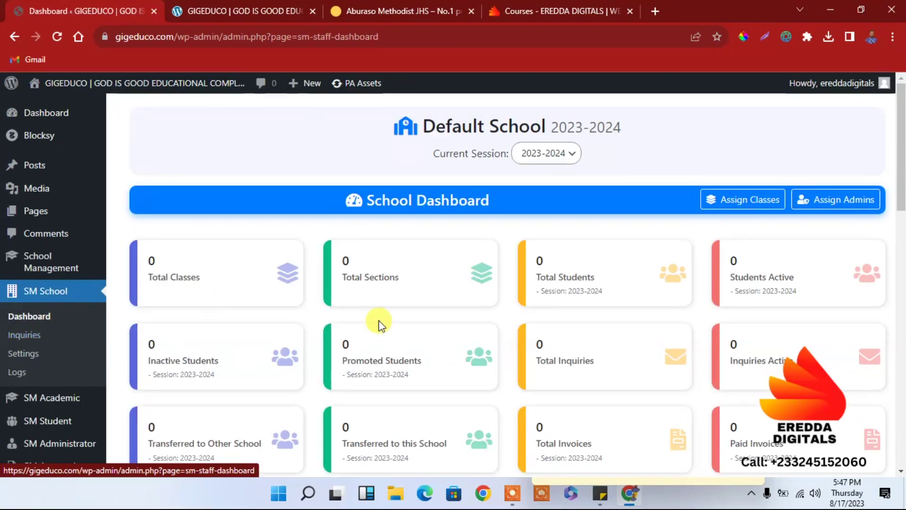
scroll(428, 201, "down", 4)
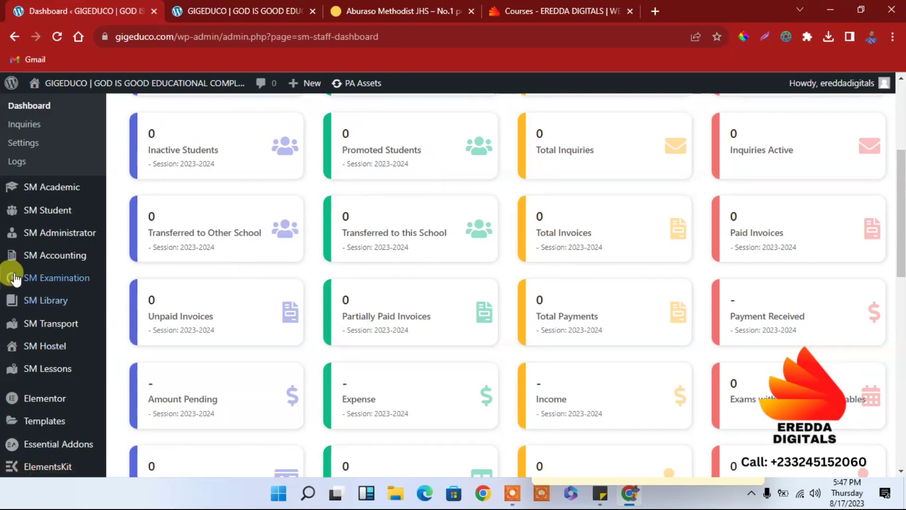
left_click_drag(899, 243, 897, 165)
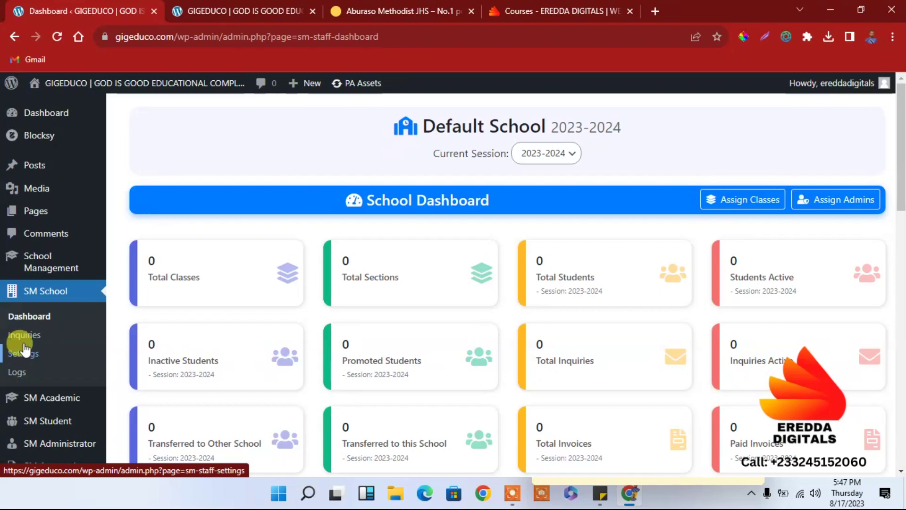
left_click(24, 323)
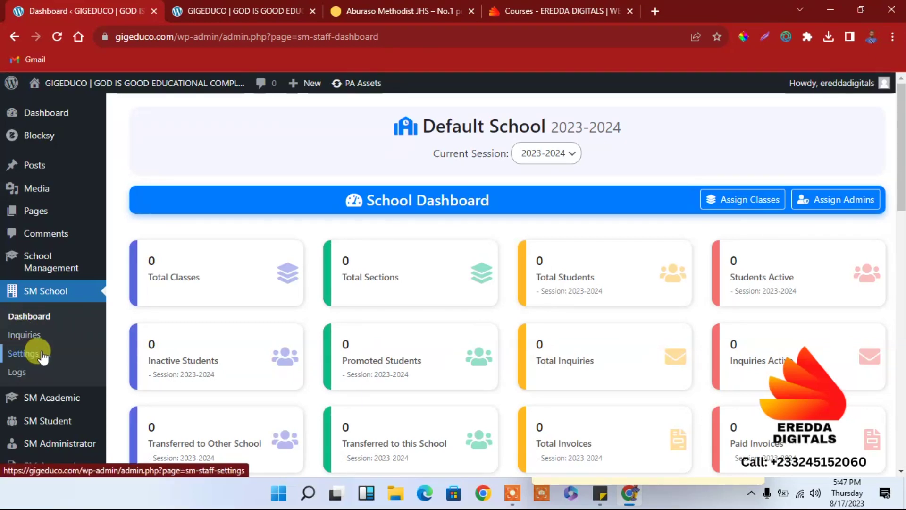
Step: Set the school currency to GHS in the General settings
left_click(25, 355)
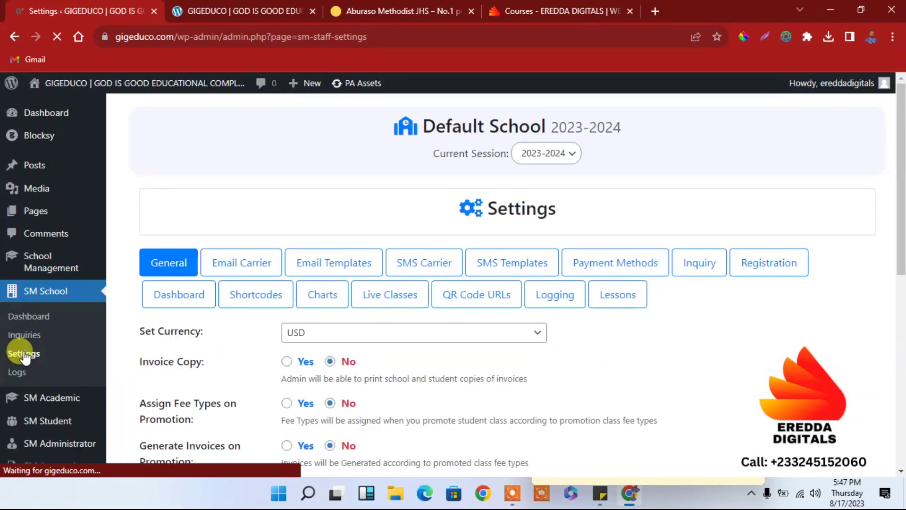
left_click_drag(902, 182, 877, 264)
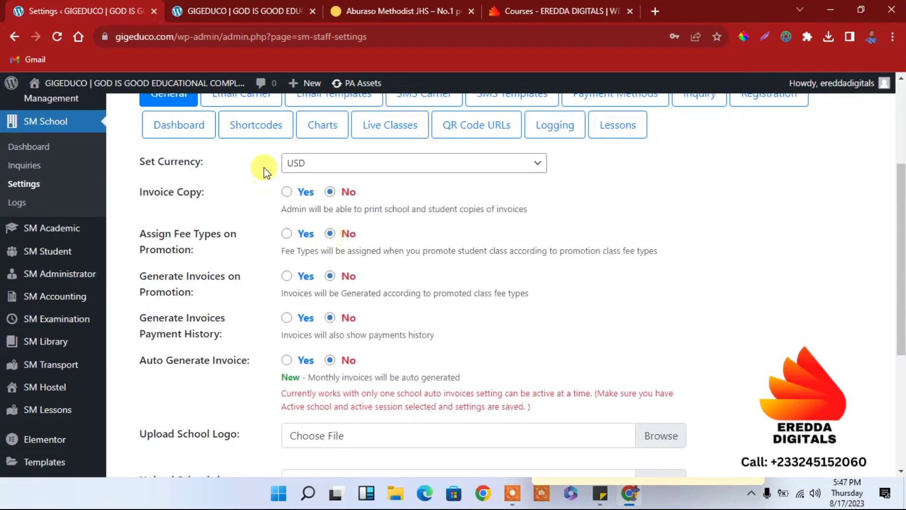
left_click(329, 171)
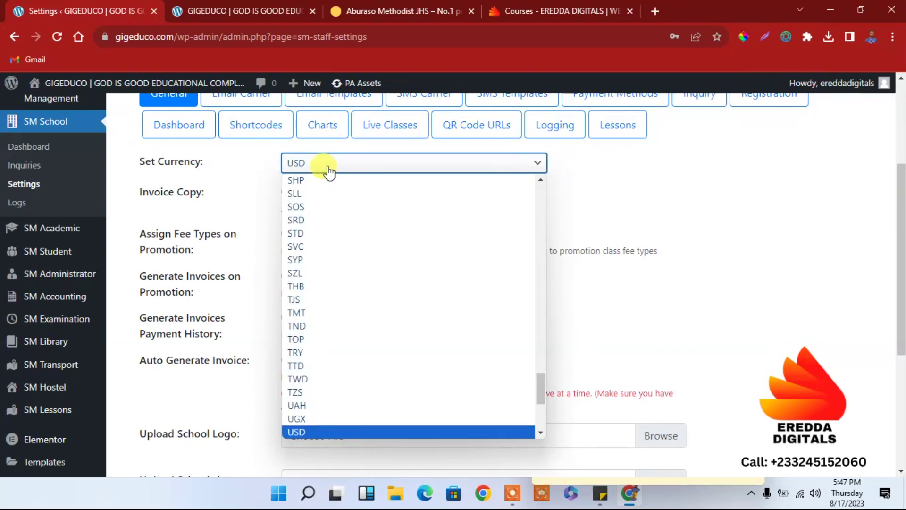
type("gh")
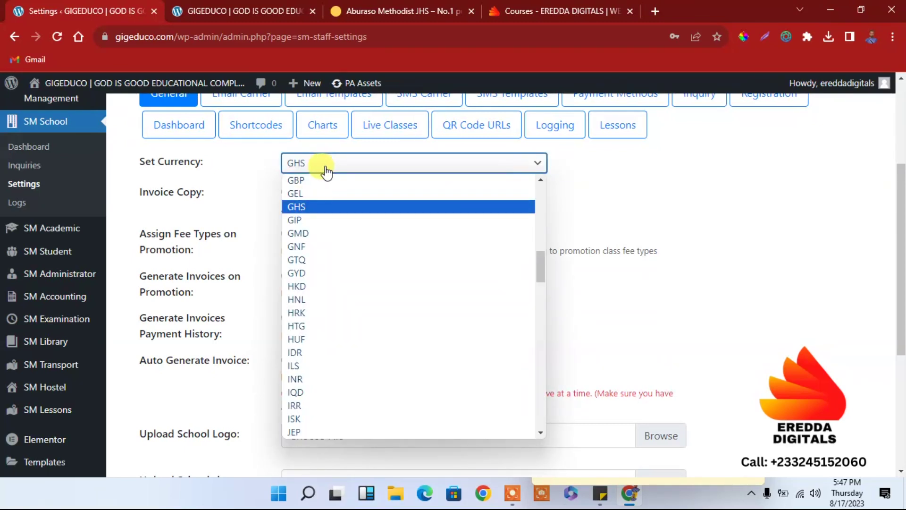
left_click(312, 206)
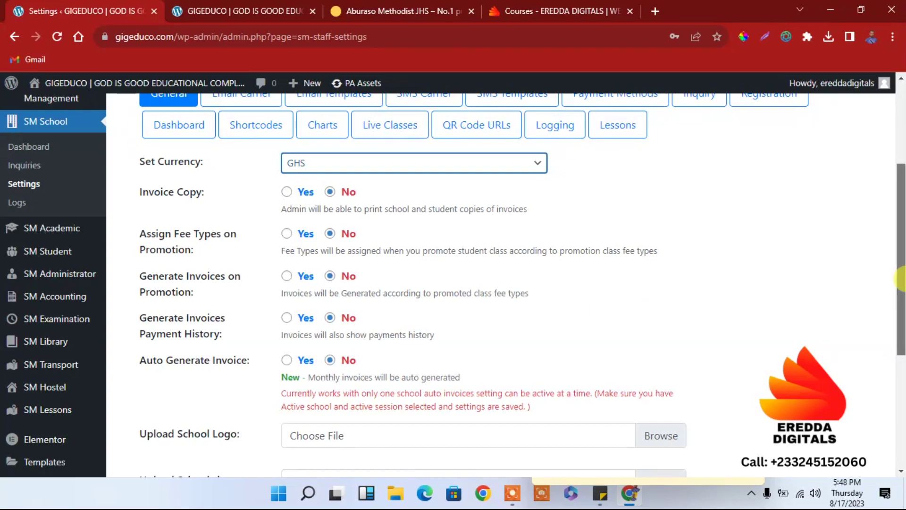
scroll(656, 308, "down", 2)
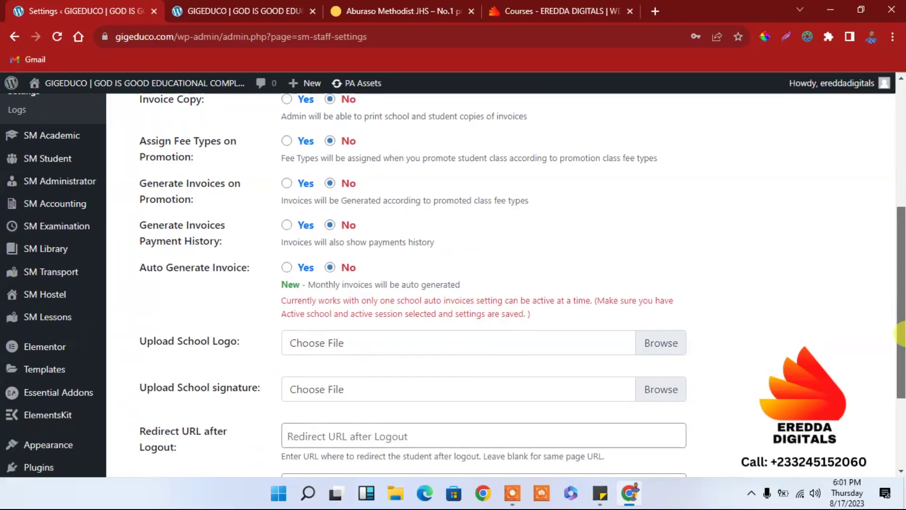
scroll(729, 360, "down", 1)
left_click(662, 326)
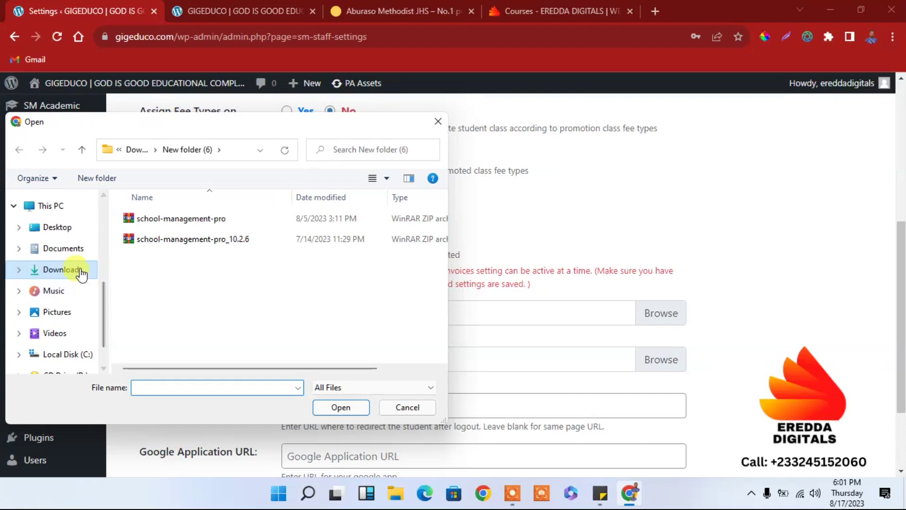
Step: Select GIG EDUCO.png from Downloads > GIG as the school logo
left_click(76, 269)
scroll(432, 200, "up", 5)
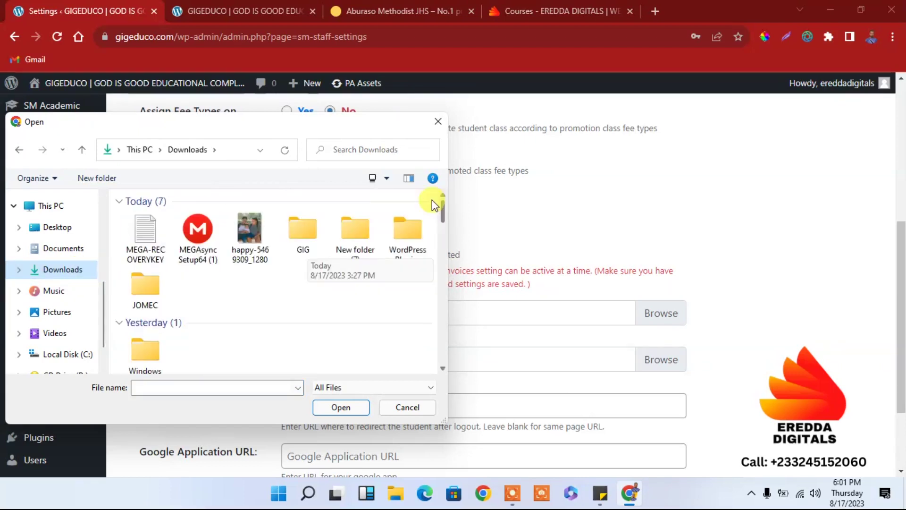
double_click(284, 227)
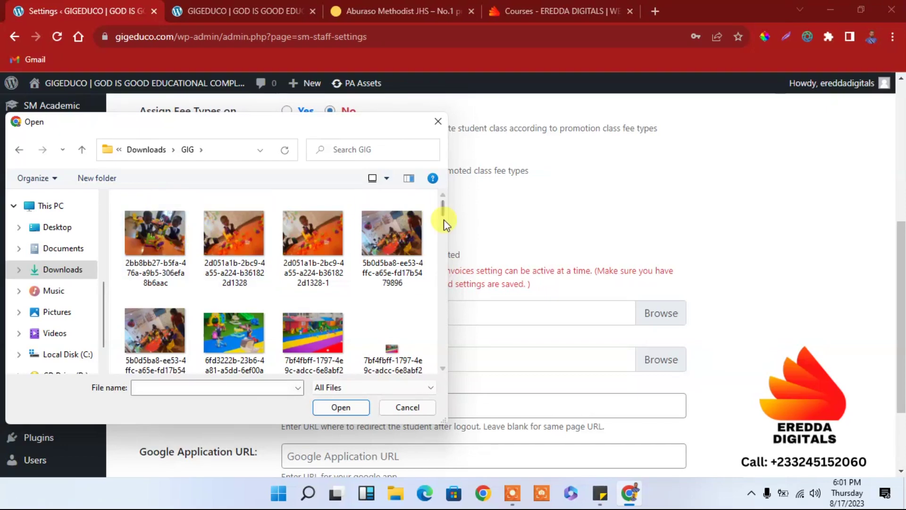
left_click_drag(443, 213, 444, 329)
left_click(394, 324)
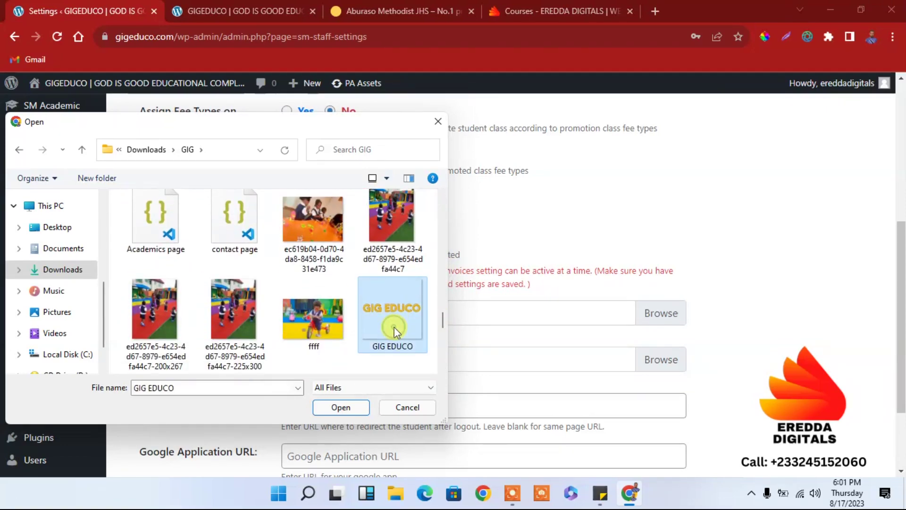
left_click(349, 387)
left_click(350, 387)
left_click(343, 407)
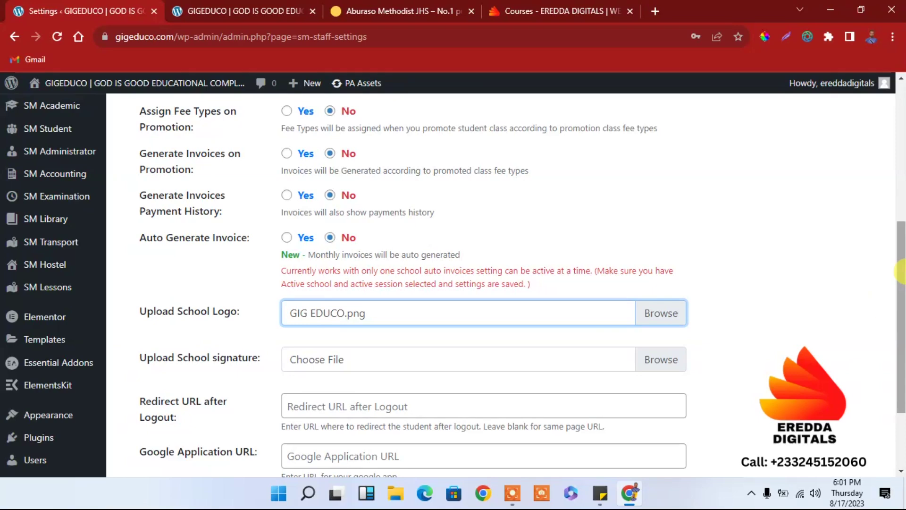
scroll(900, 272, "down", 2)
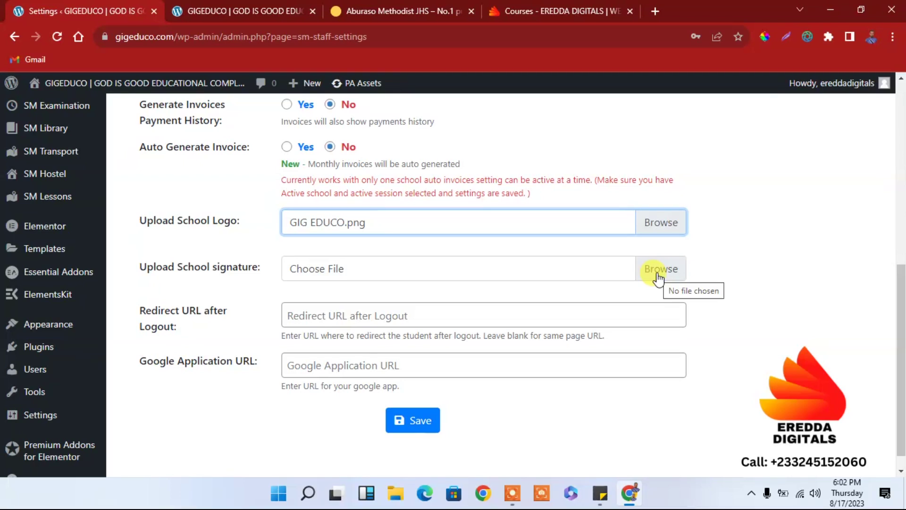
left_click(657, 274)
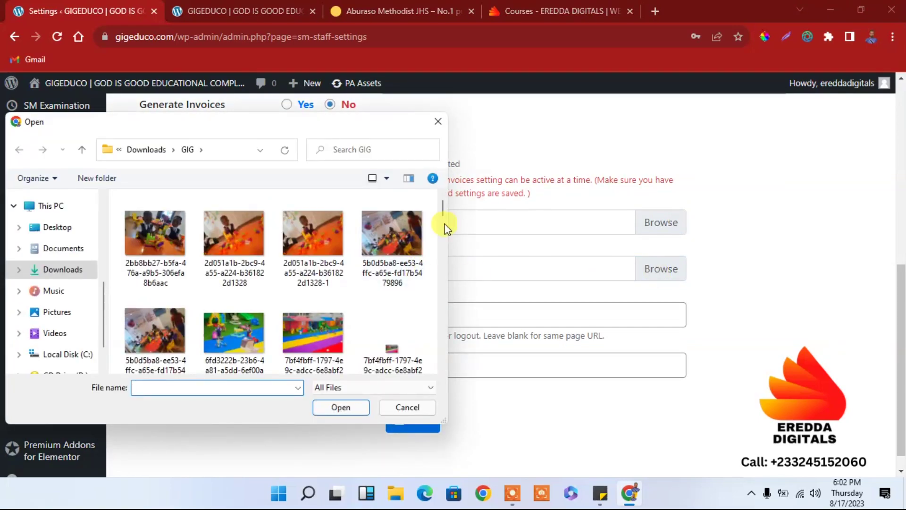
Step: Cancel the signature file picker without selecting any file
left_click_drag(443, 203, 435, 180)
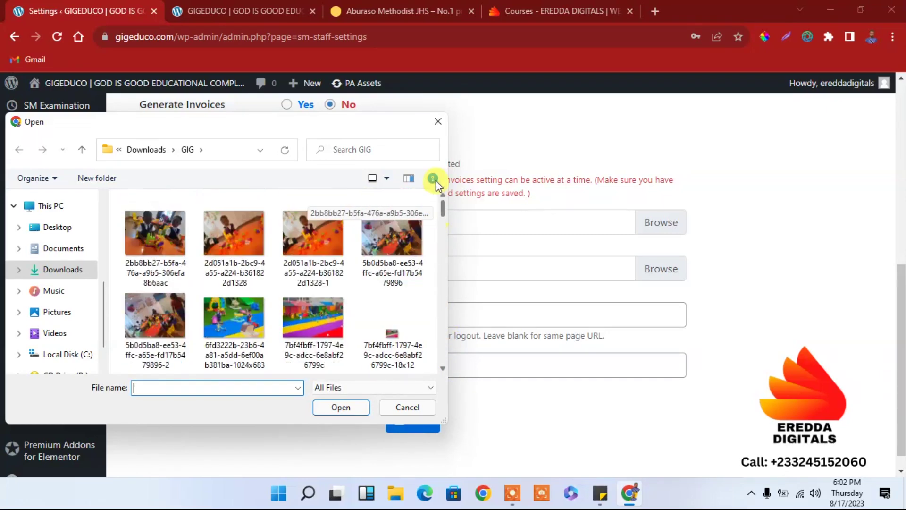
left_click(438, 122)
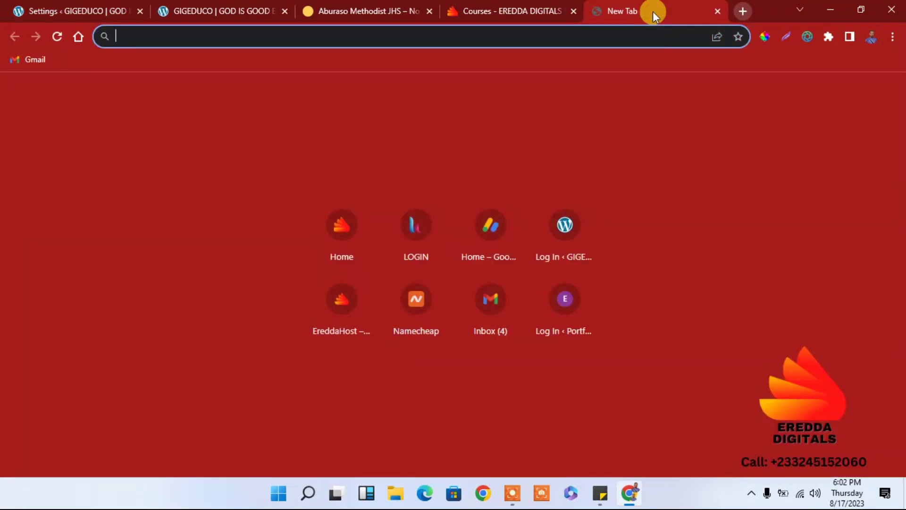
Step: Search Google for 'signature generator' and go to Signaturely's Online Signature Generator
type("google.com")
key("Return")
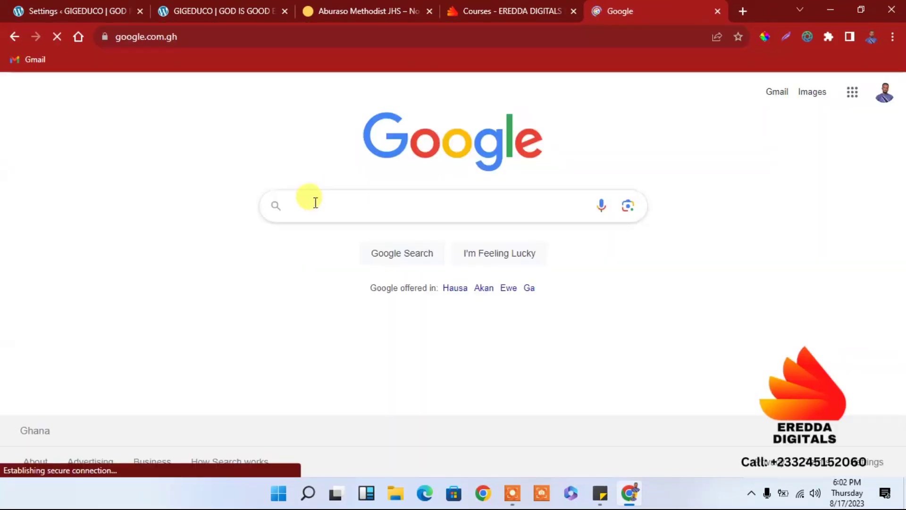
left_click(315, 202)
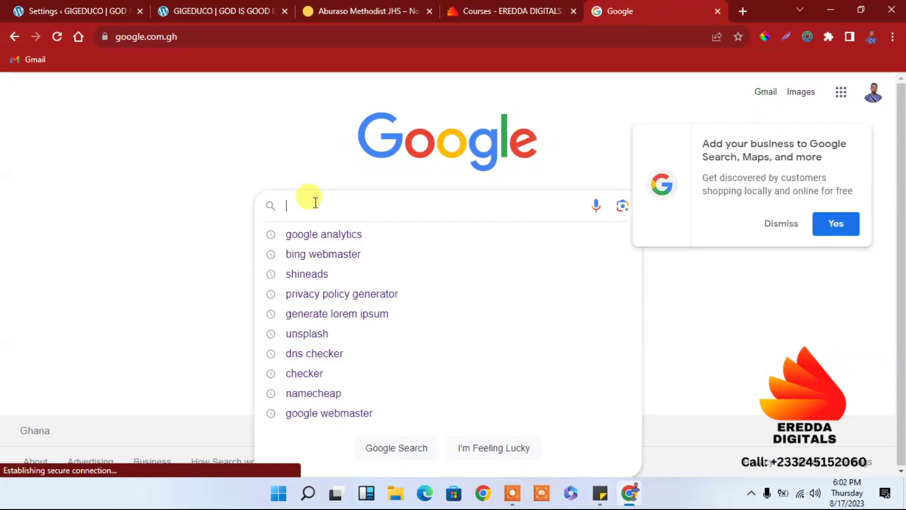
type("d")
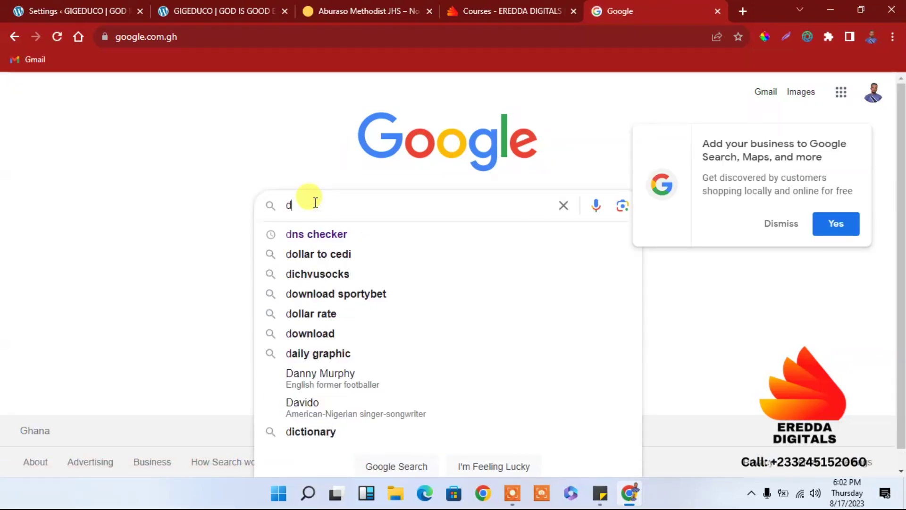
key("BackSpace")
type("sig")
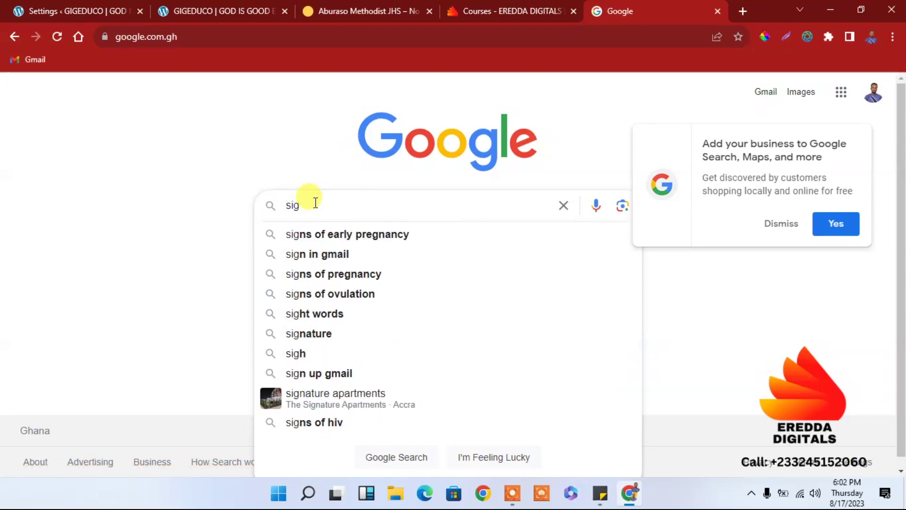
type("na")
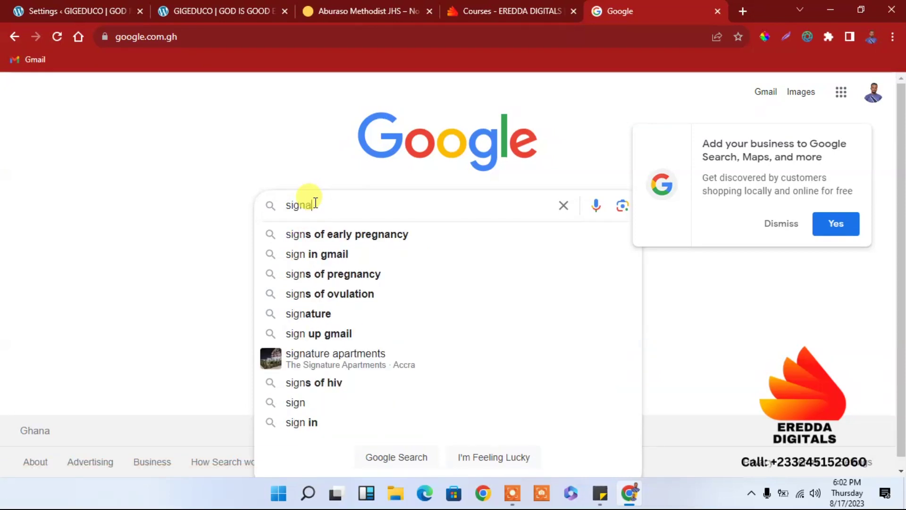
type("ture")
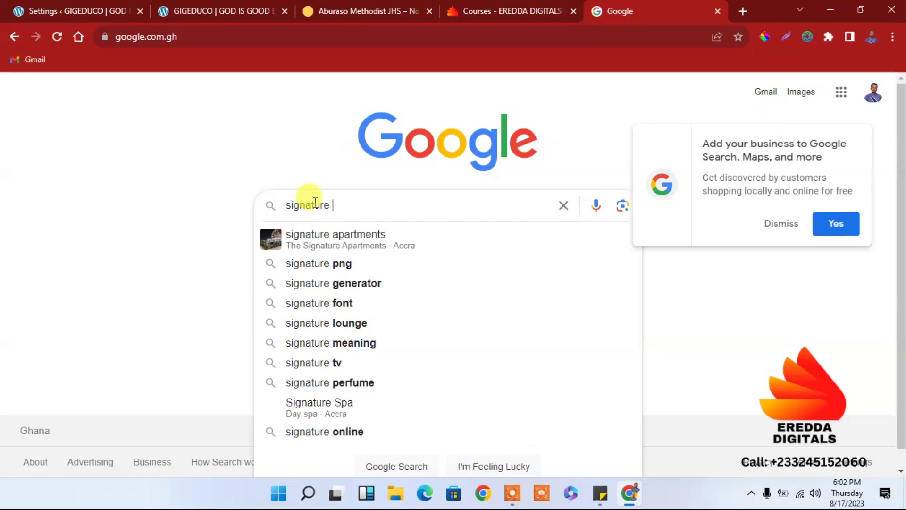
type(" ge")
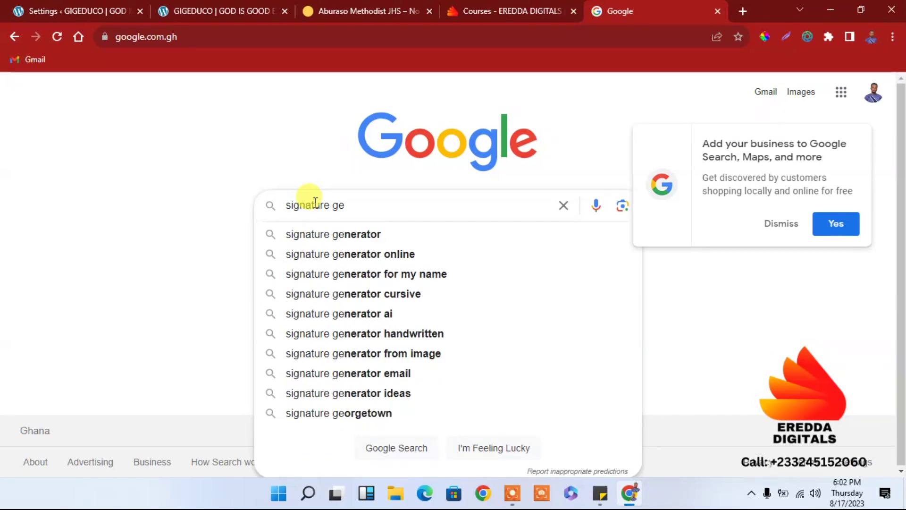
left_click(350, 234)
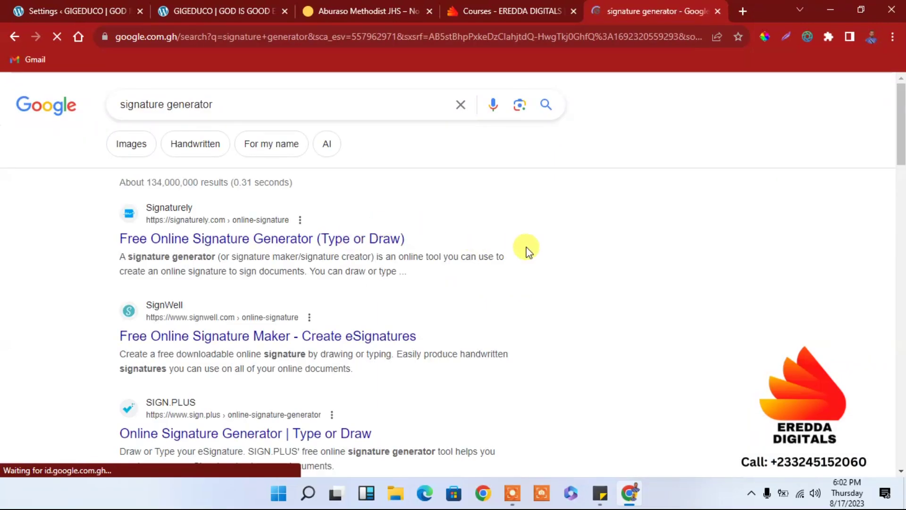
left_click_drag(902, 135, 318, 236)
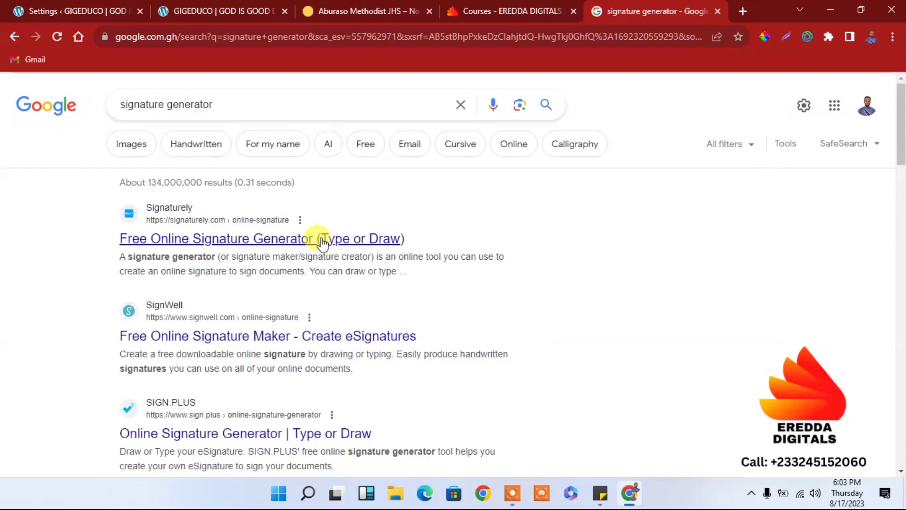
left_click(293, 242)
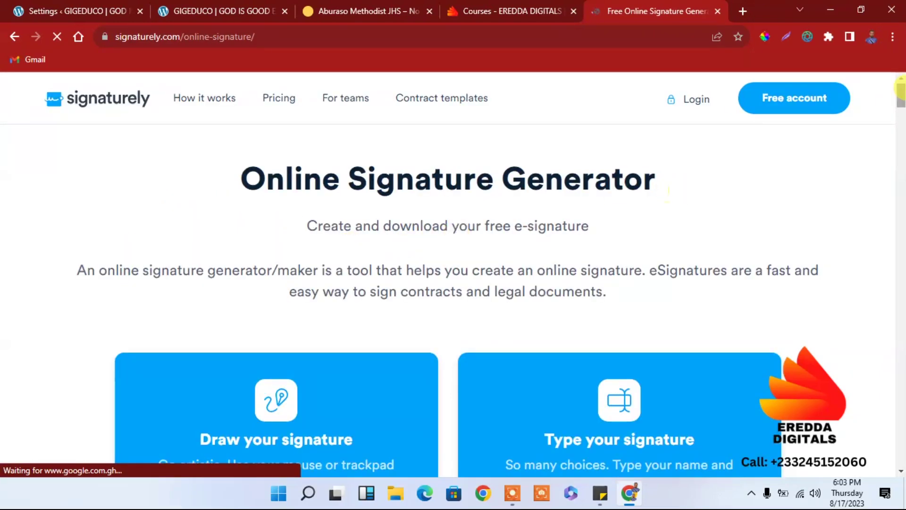
Step: Choose Signaturely's typed-signature option and enter the full name
scroll(661, 347, "down", 5)
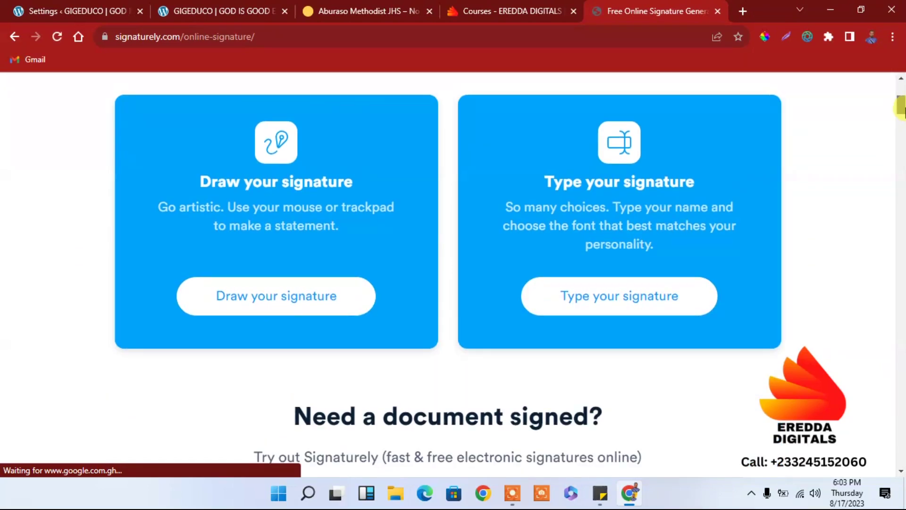
left_click(605, 312)
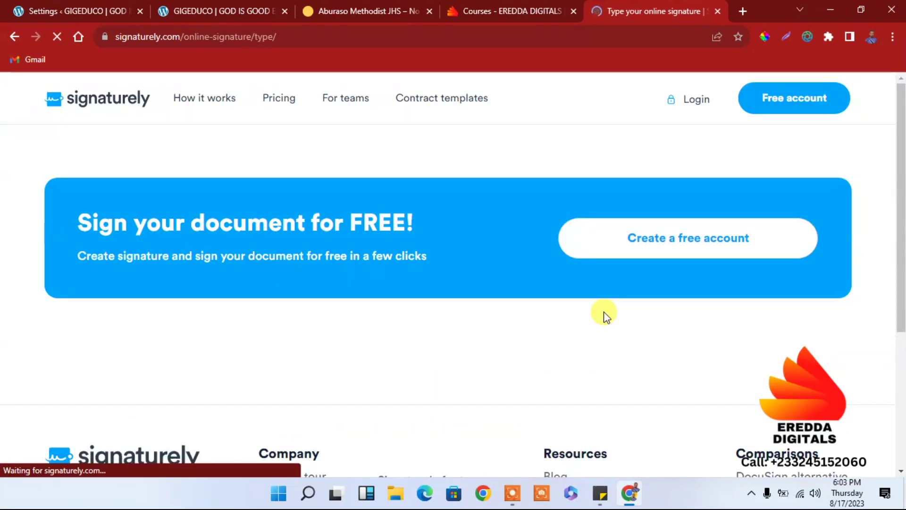
scroll(899, 250, "down", 4)
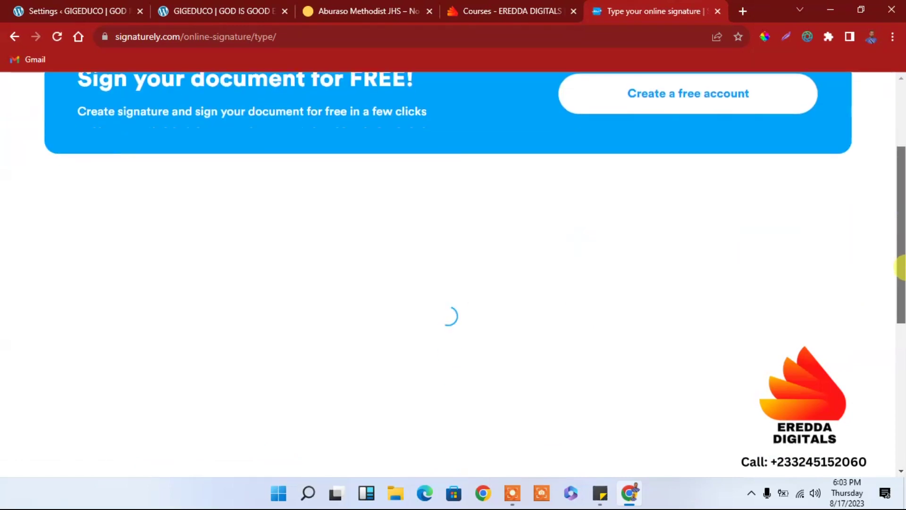
left_click(392, 279)
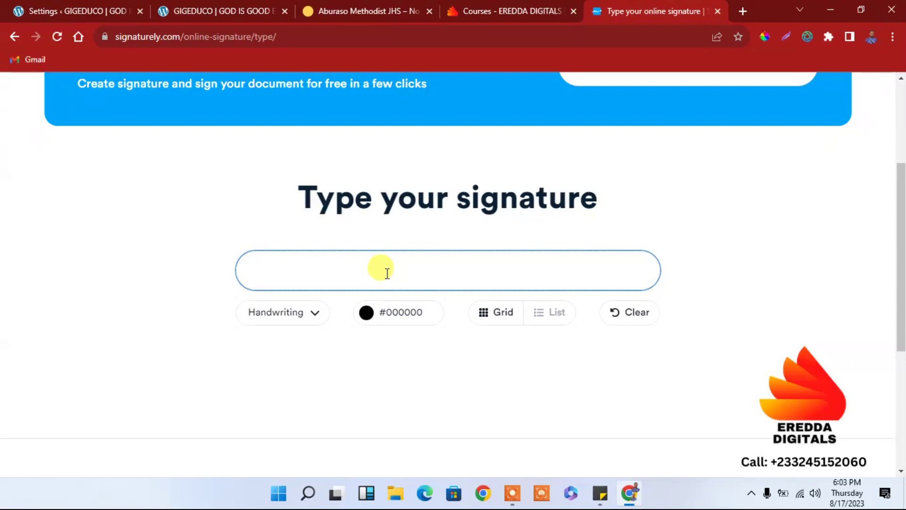
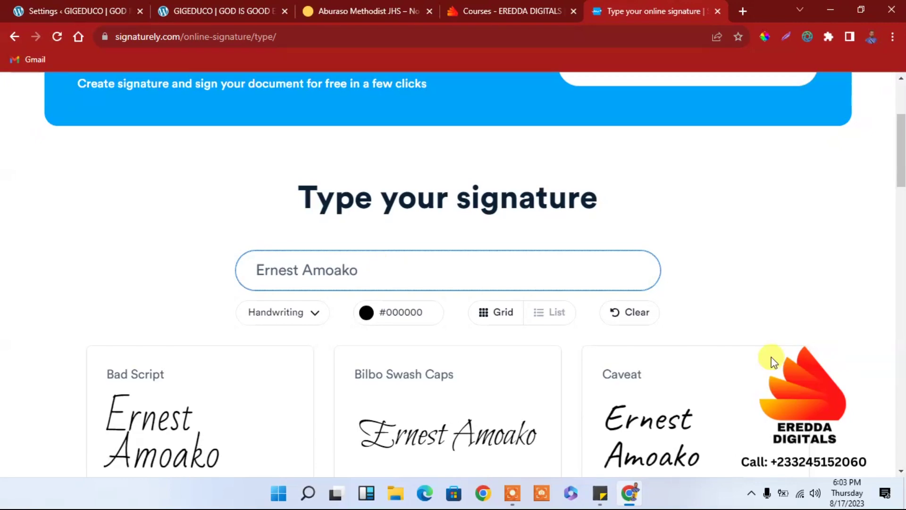
Step: Download the Stalemate-style signature as a PNG and return to the WordPress tab
scroll(900, 203, "down", 7)
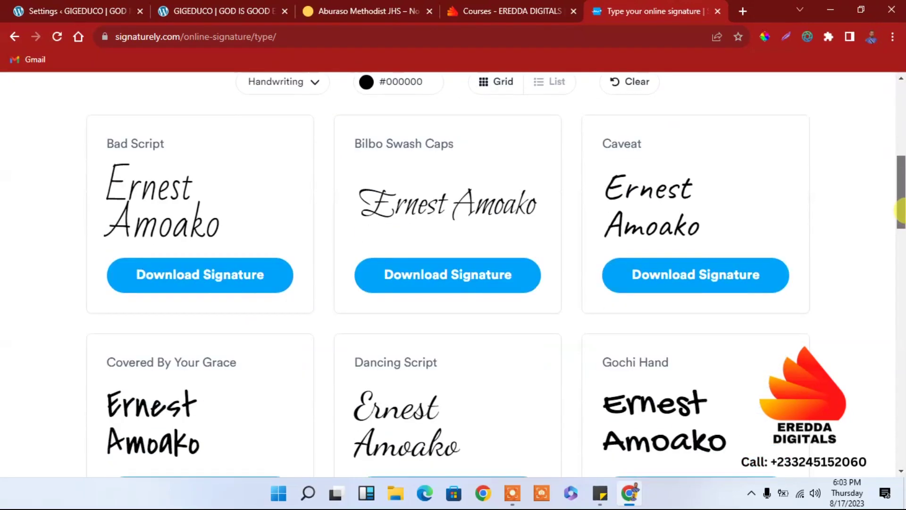
left_click_drag(902, 229, 902, 391)
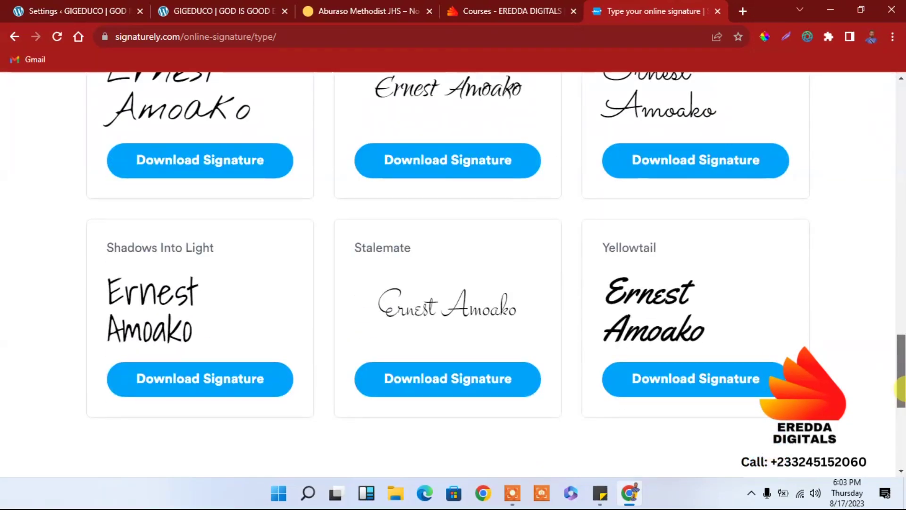
left_click(419, 384)
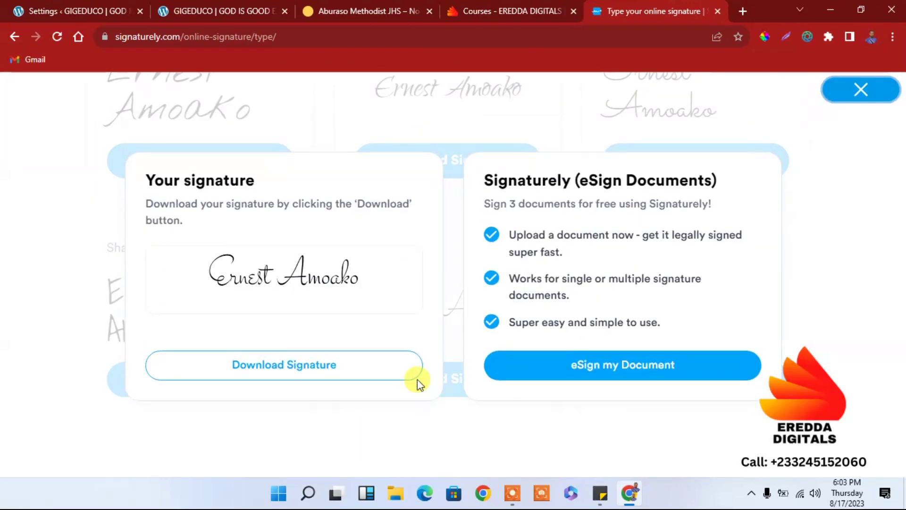
left_click(245, 383)
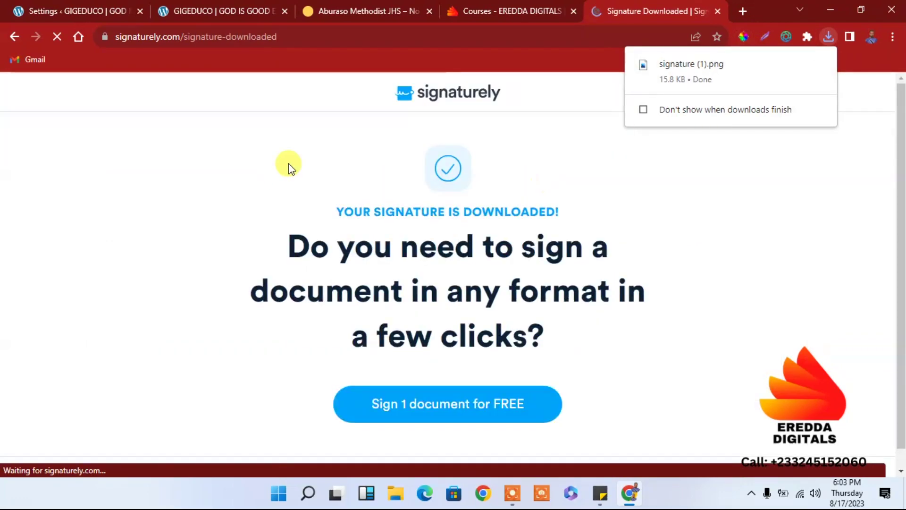
left_click(137, 19)
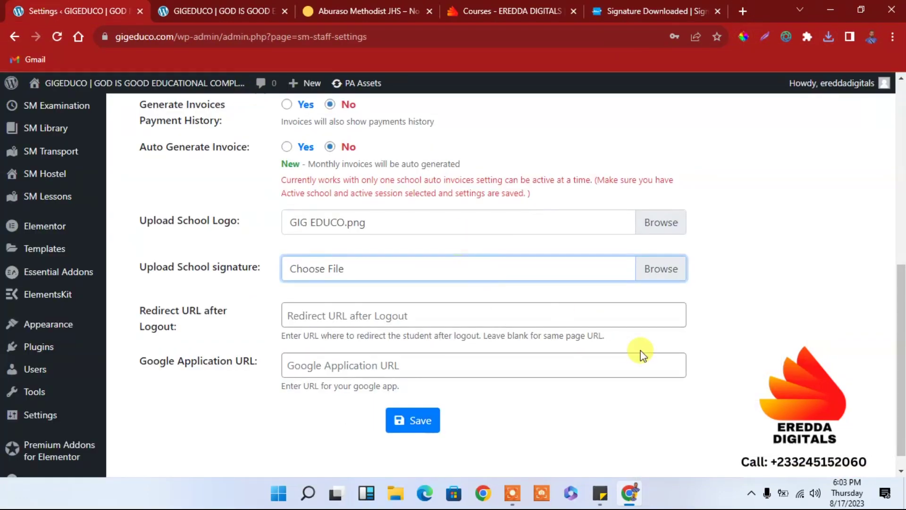
Step: Preview signature (1).png from Downloads and attach it as the school signature
left_click(654, 270)
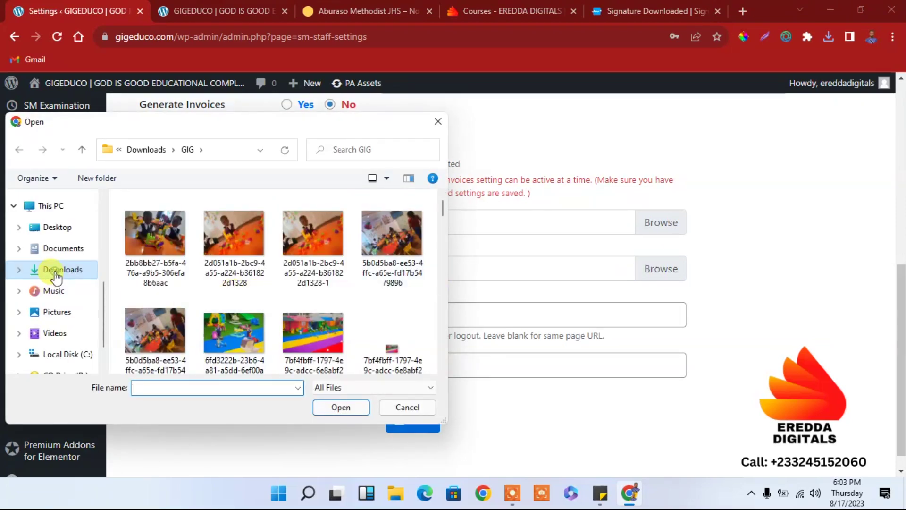
left_click(56, 276)
left_click(157, 249)
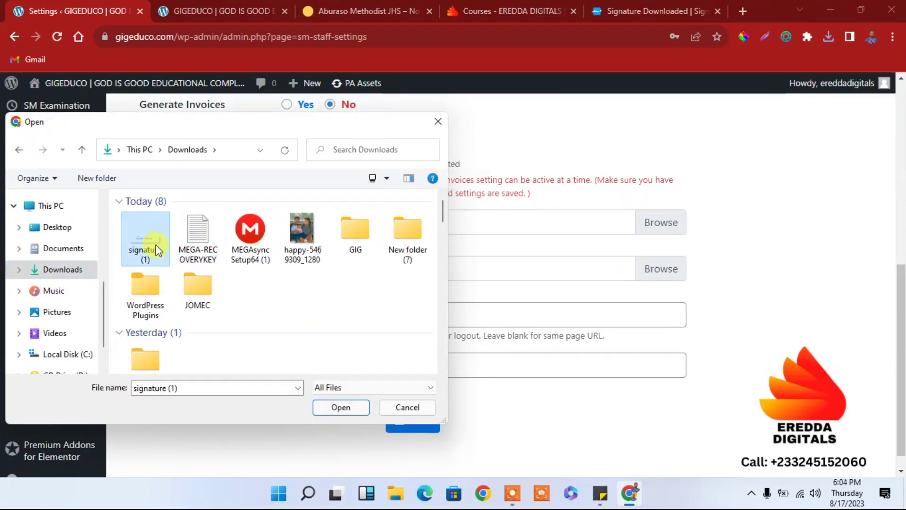
right_click(152, 243)
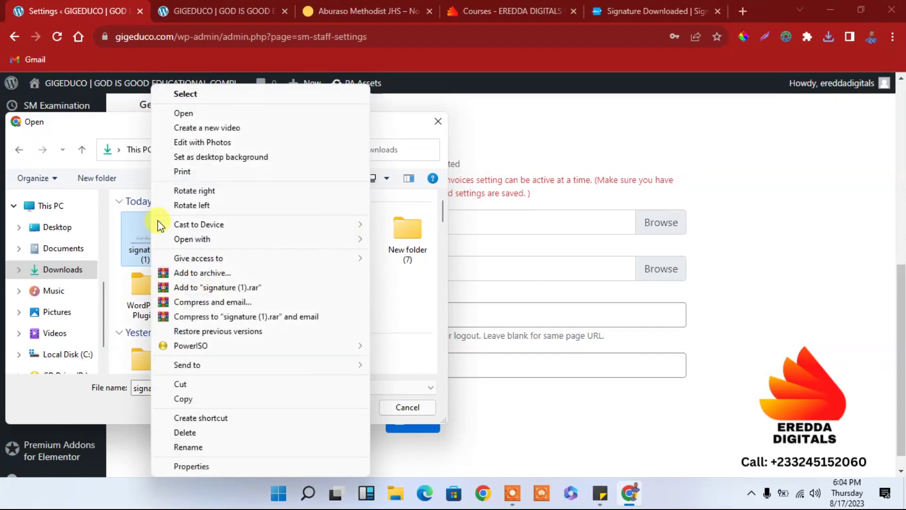
left_click(190, 113)
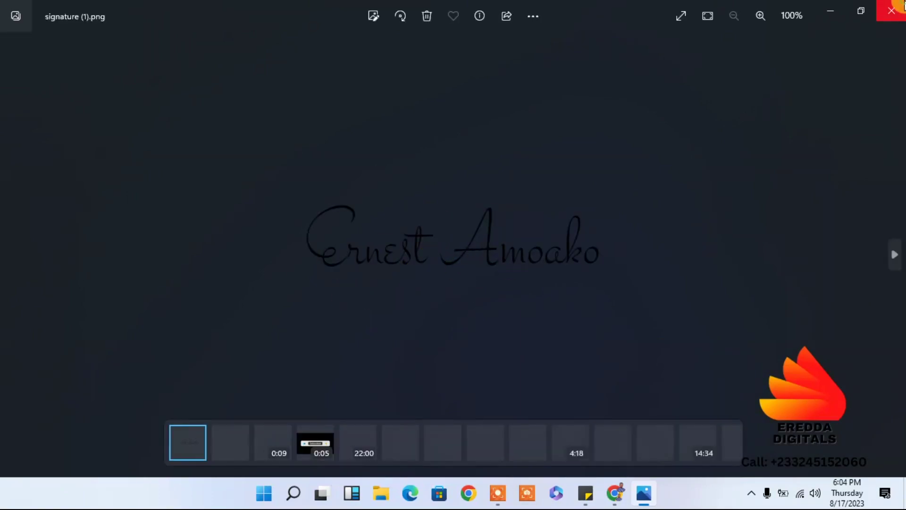
left_click(897, 9)
left_click(346, 409)
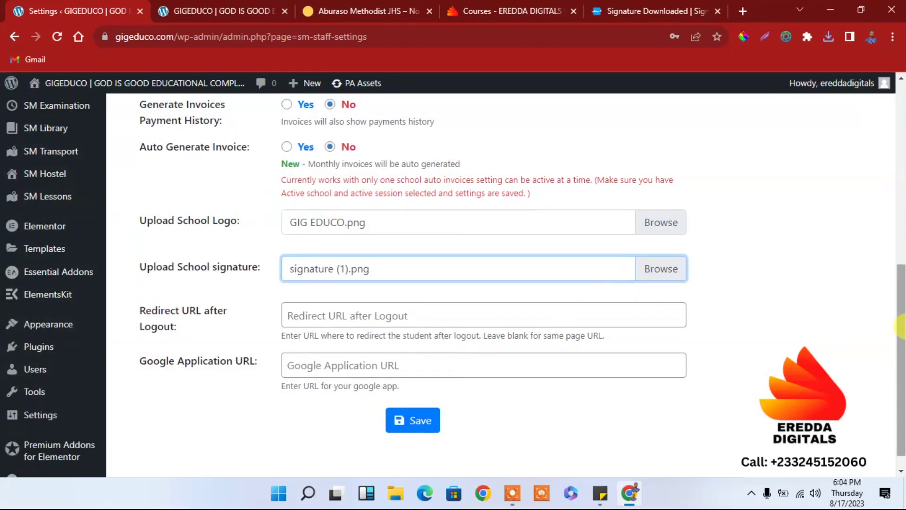
left_click_drag(901, 326, 902, 353)
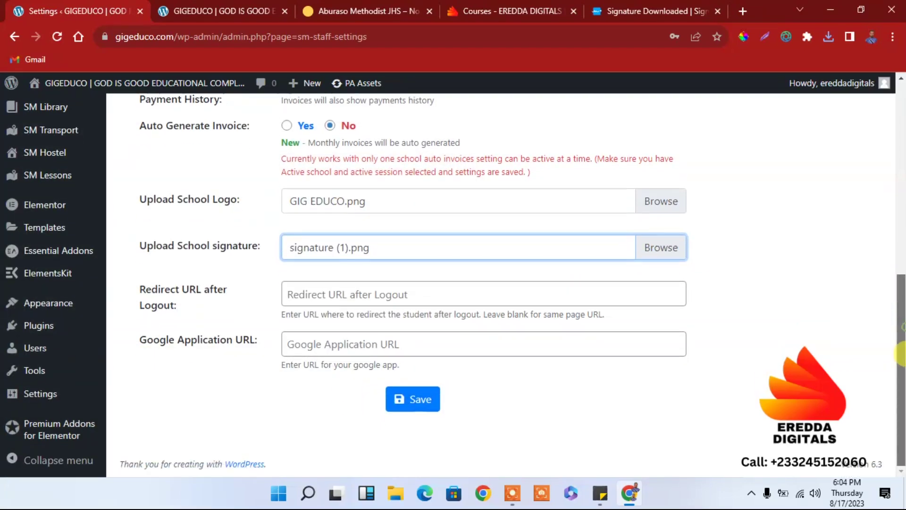
left_click(326, 297)
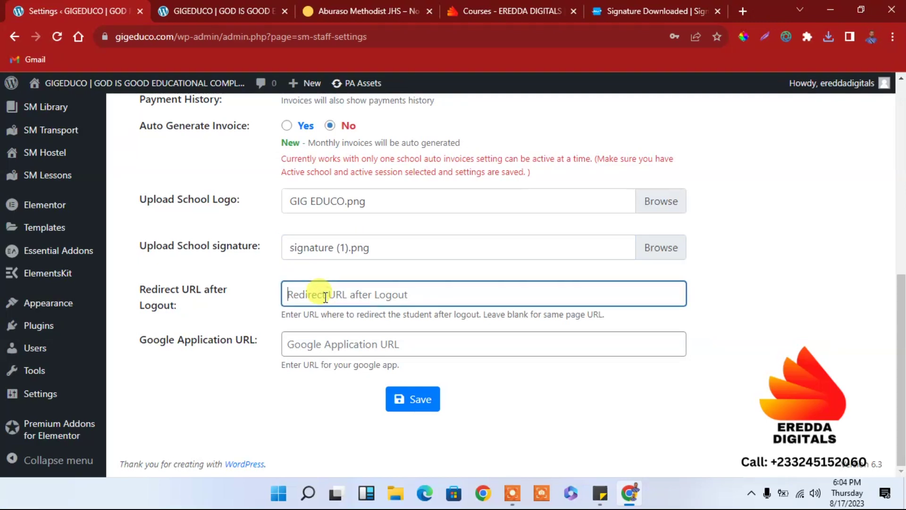
left_click(236, 9)
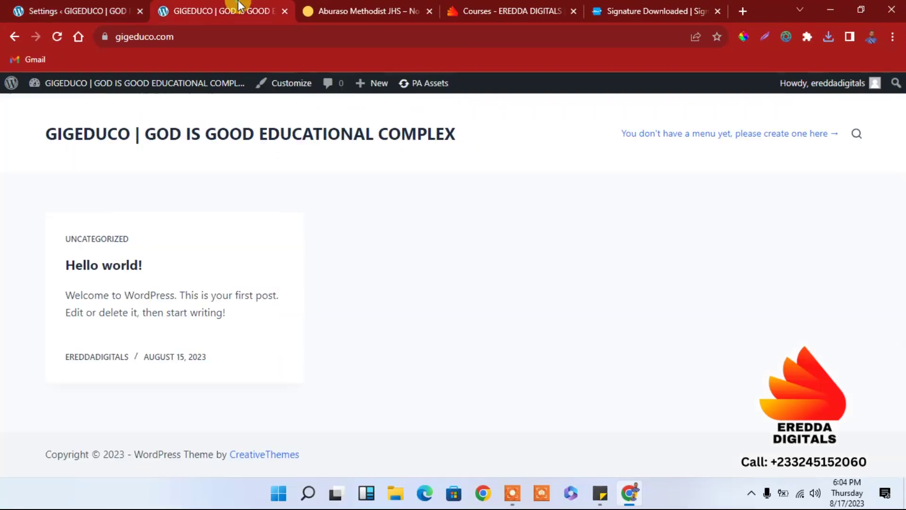
left_click(173, 37)
right_click(173, 36)
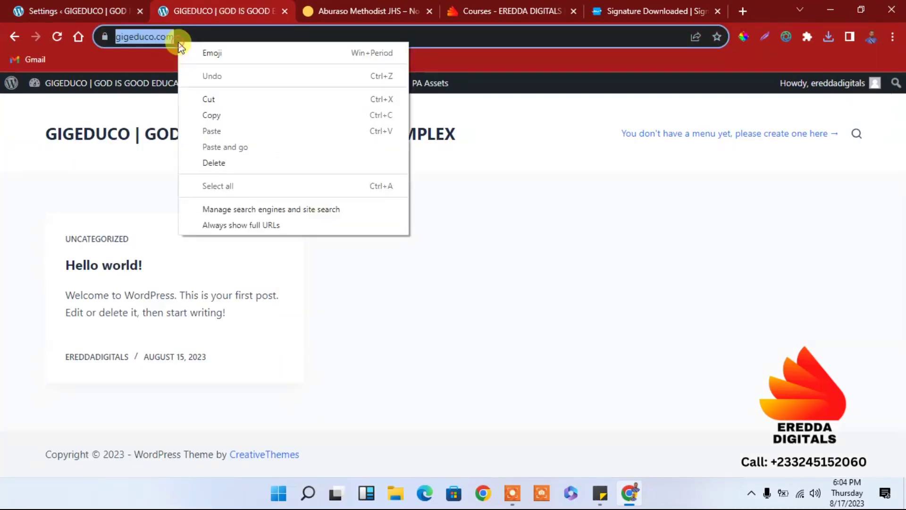
left_click(211, 117)
left_click(72, 7)
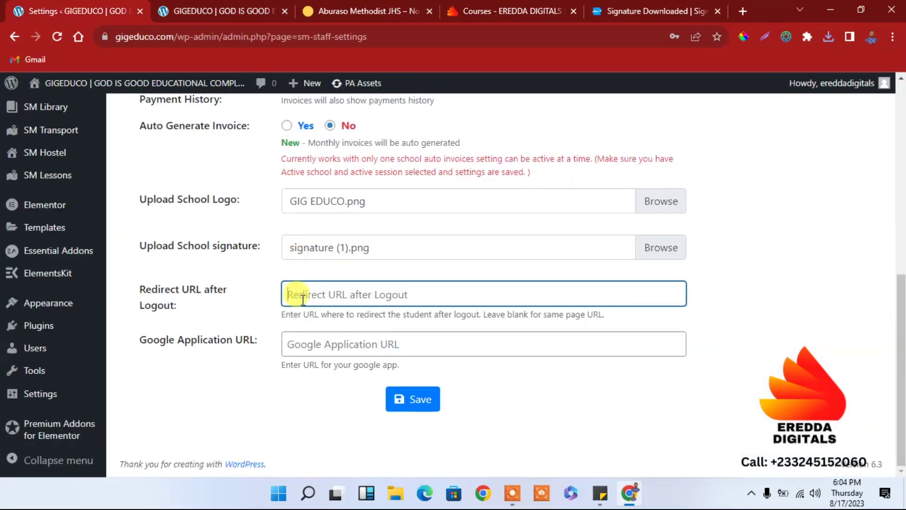
key("ctrl+v")
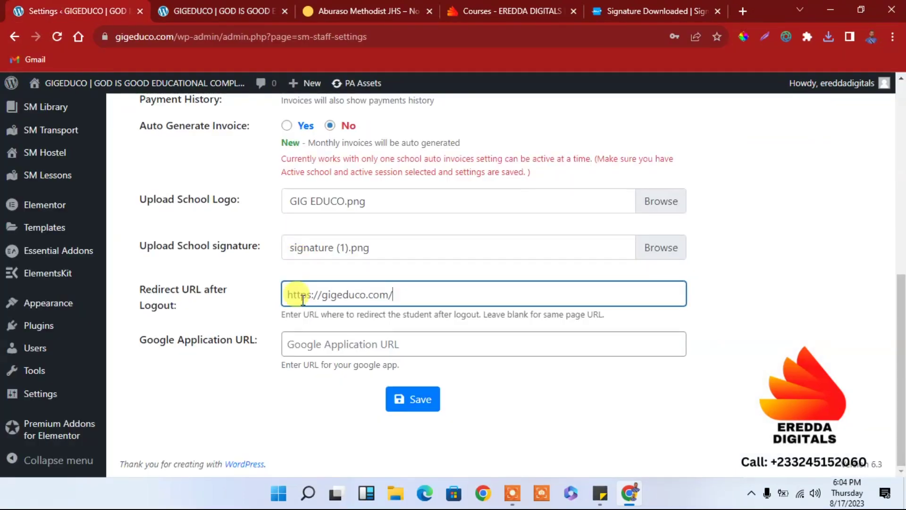
left_click(412, 400)
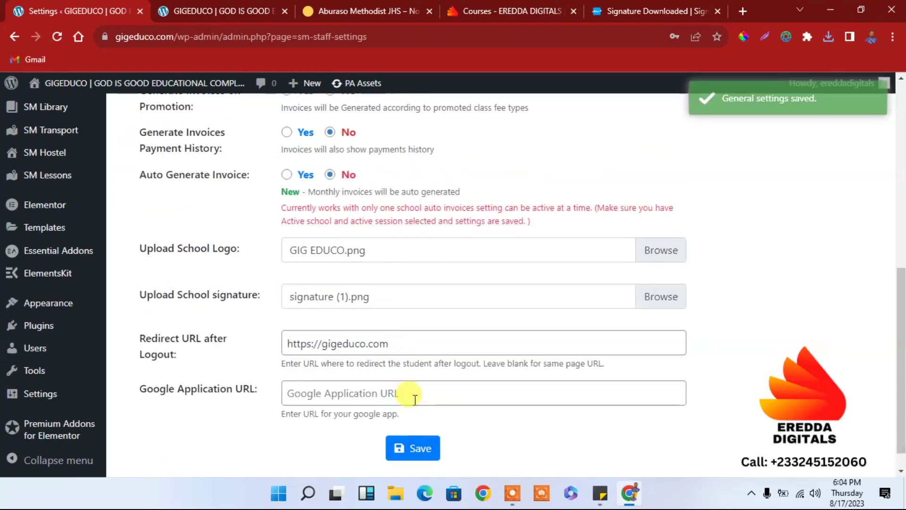
left_click_drag(902, 292, 890, 135)
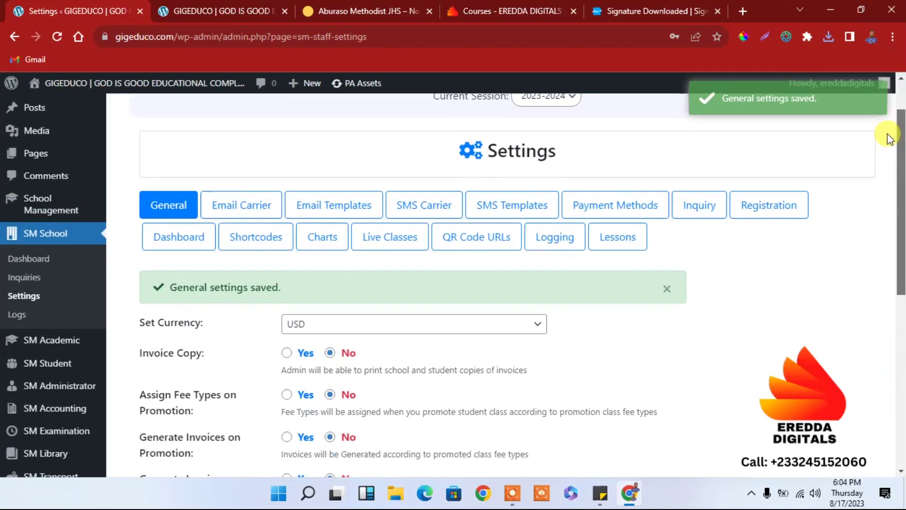
Step: Browse the Email Carrier, Email Templates, SMS, Payment Methods and Inquiry tabs, ending on Registration
left_click(239, 203)
left_click(322, 213)
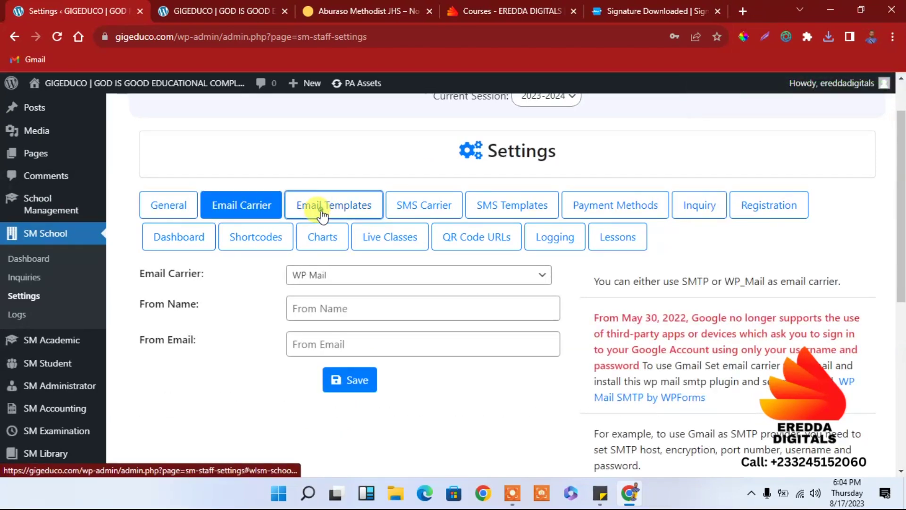
left_click(437, 207)
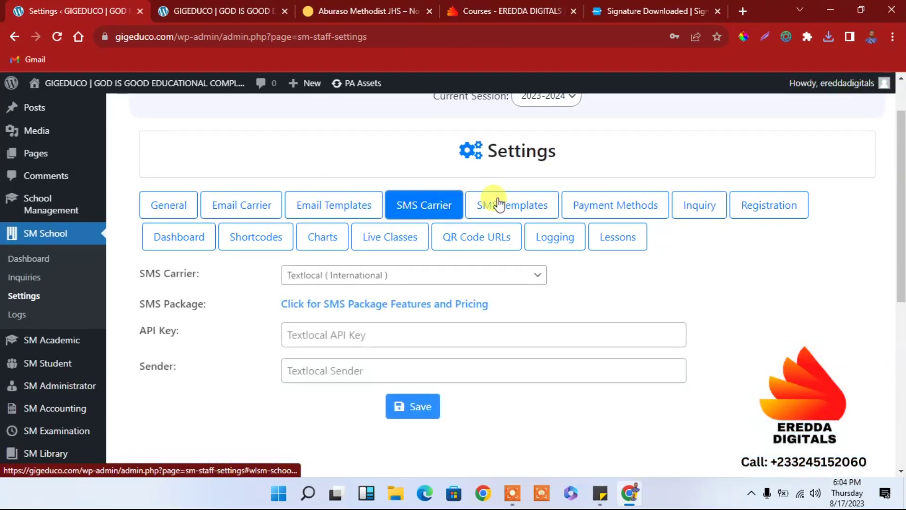
left_click(510, 204)
left_click(584, 209)
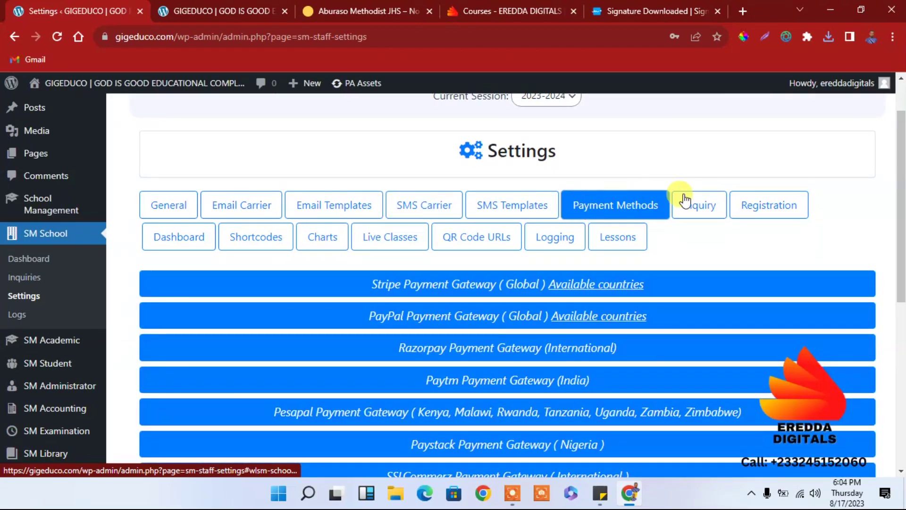
left_click(694, 209)
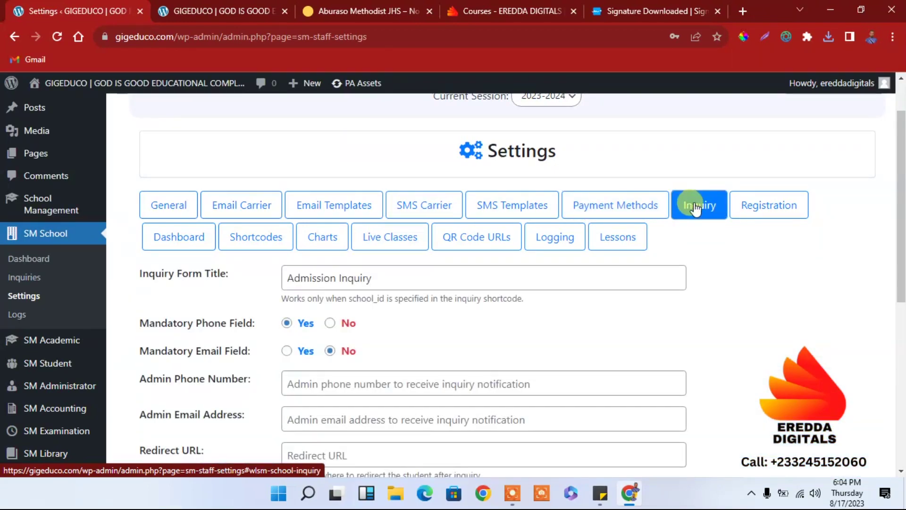
left_click(734, 211)
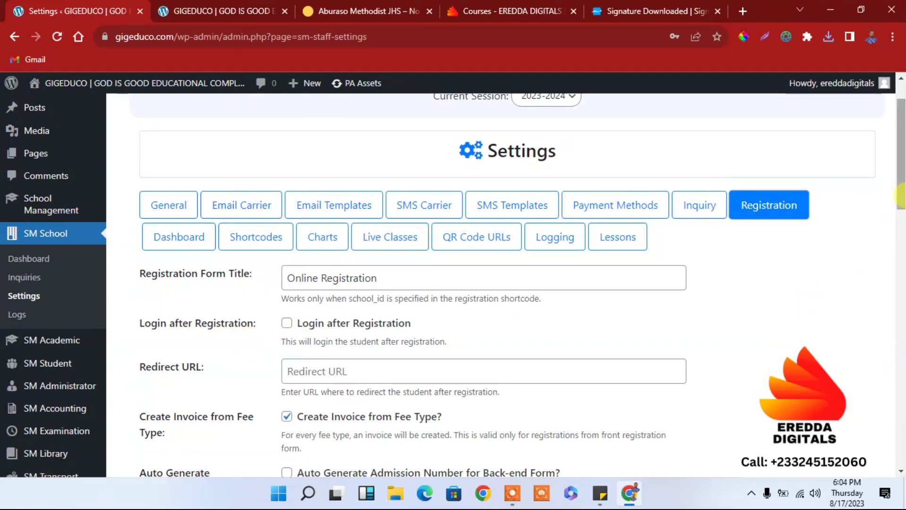
scroll(901, 215, "down", 1)
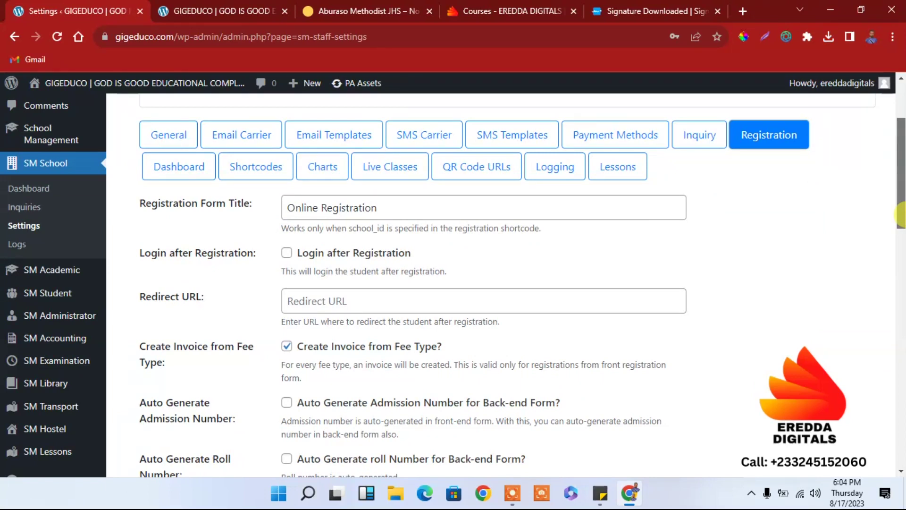
scroll(901, 215, "down", 1)
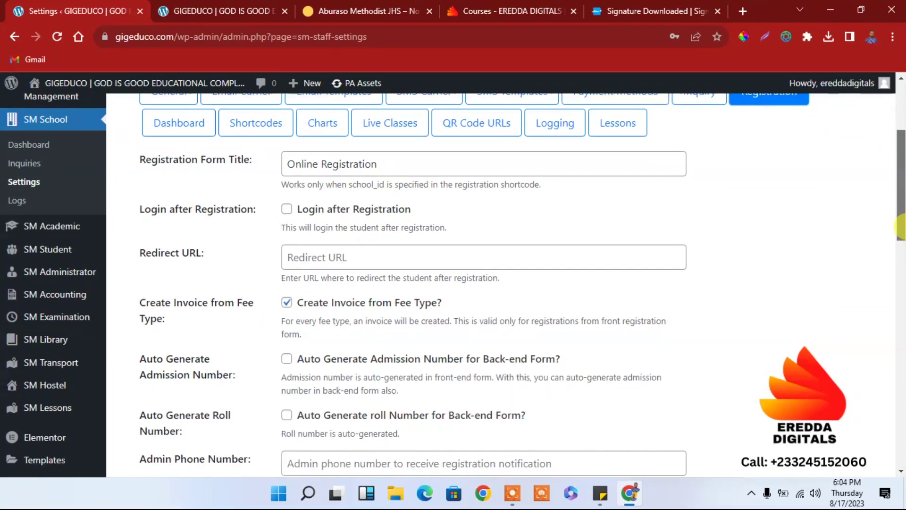
scroll(902, 227, "down", 1)
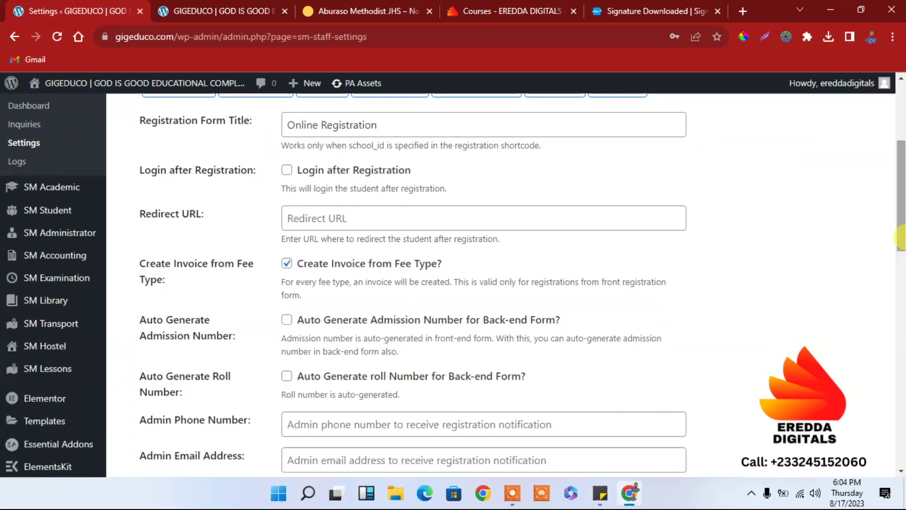
scroll(902, 248, "down", 1)
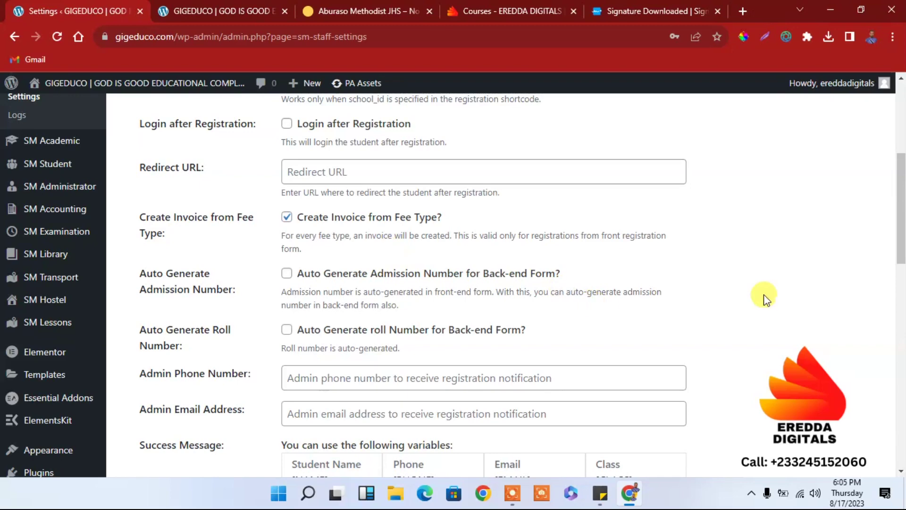
left_click_drag(902, 261, 902, 389)
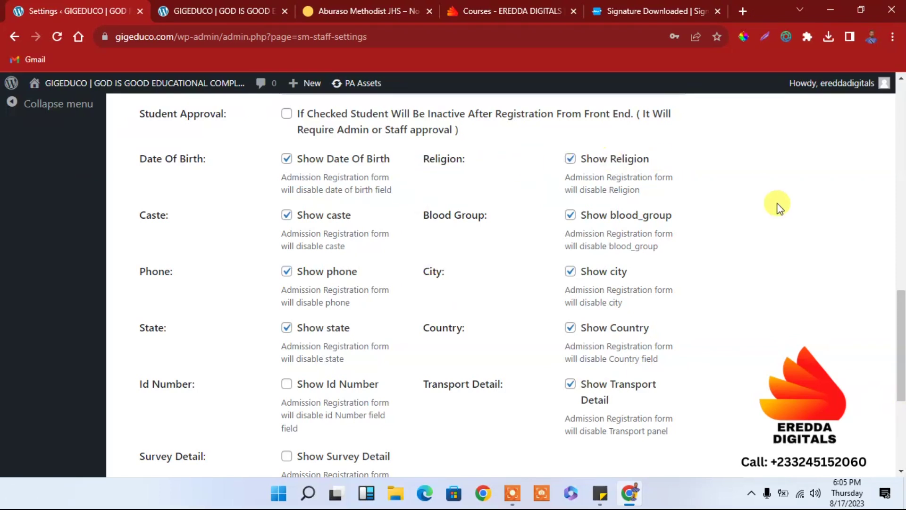
Step: Require admin approval for registrations, hide the Blood Group field, and save the registration settings
left_click(287, 115)
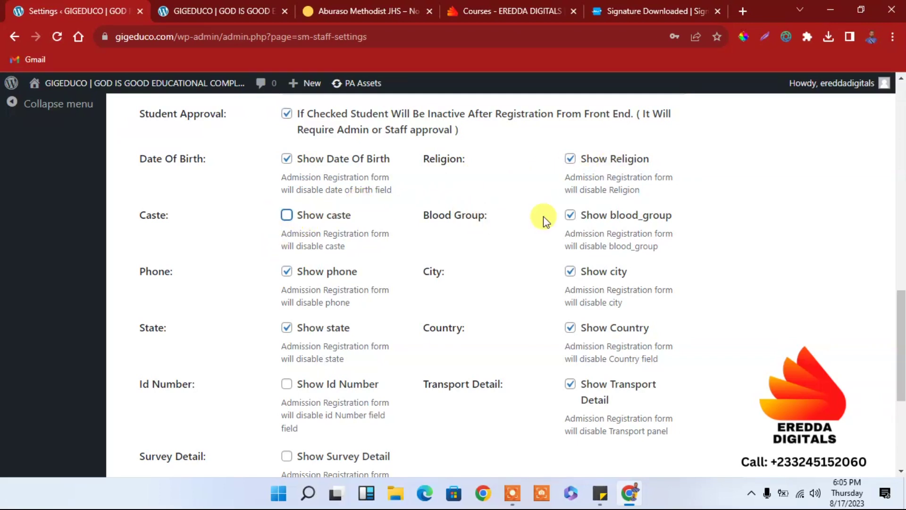
left_click(571, 215)
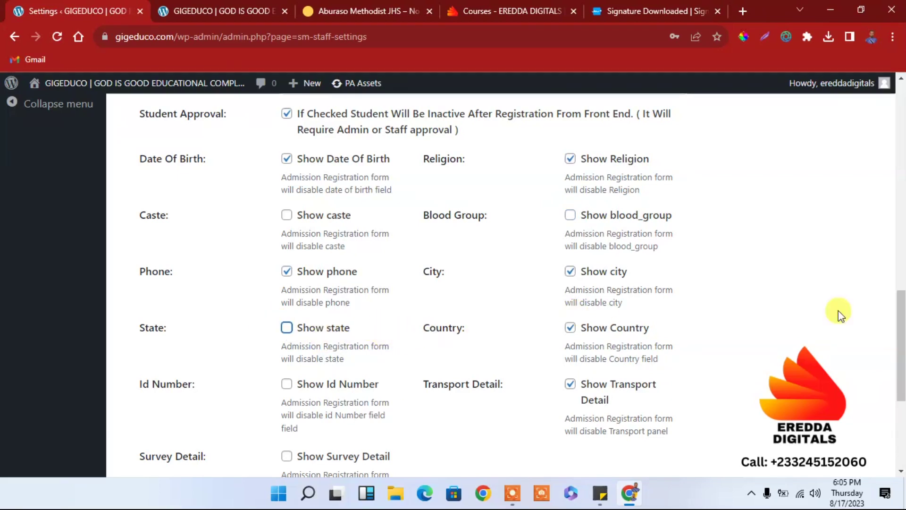
left_click_drag(900, 316, 900, 331)
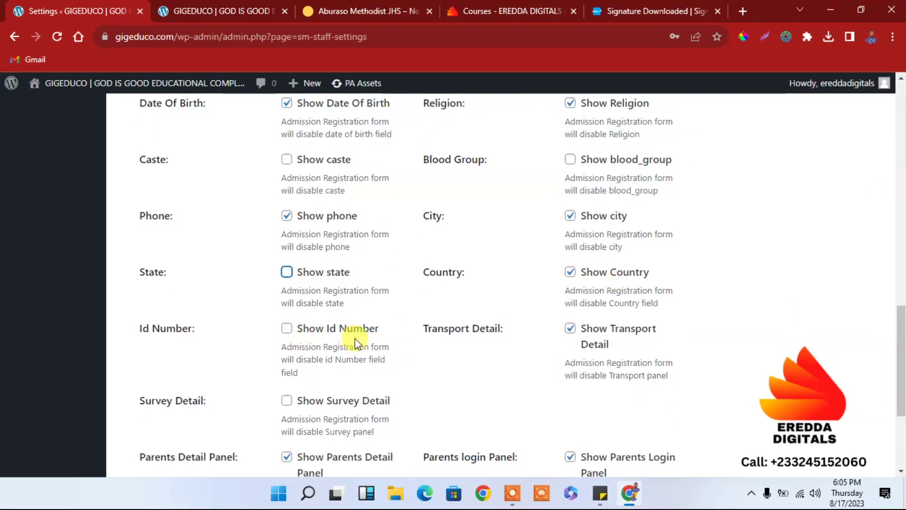
left_click_drag(901, 373, 900, 393)
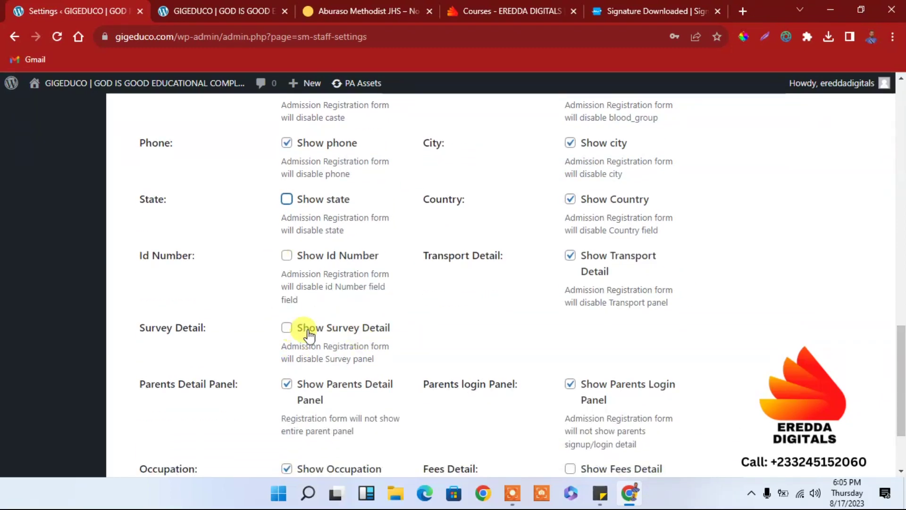
left_click_drag(901, 408, 902, 437)
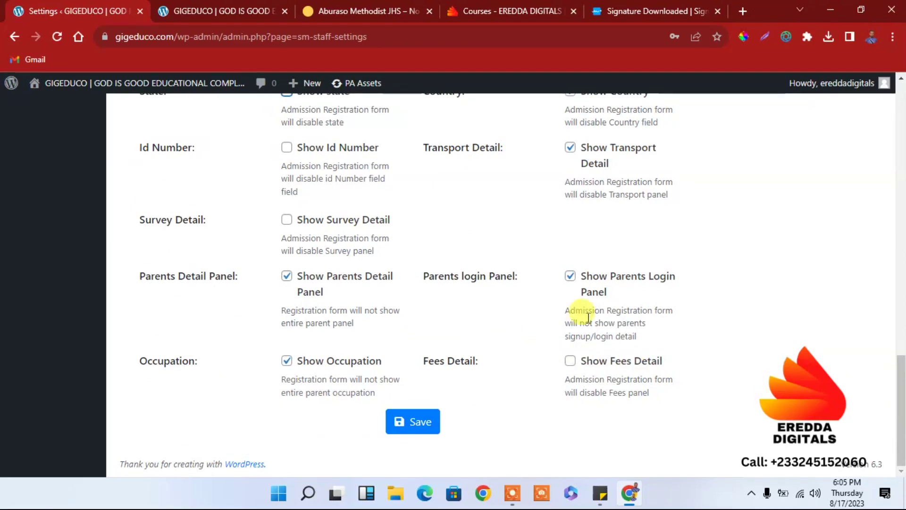
left_click_drag(902, 411, 902, 408)
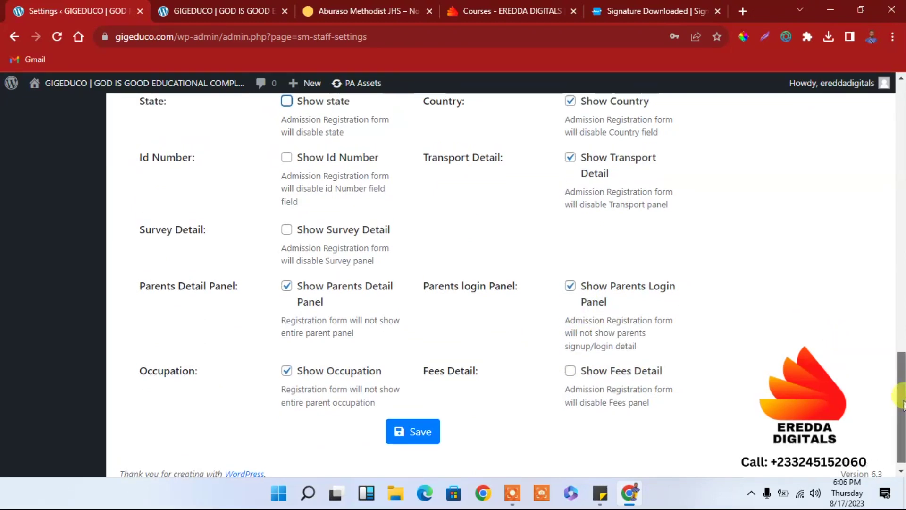
left_click(414, 433)
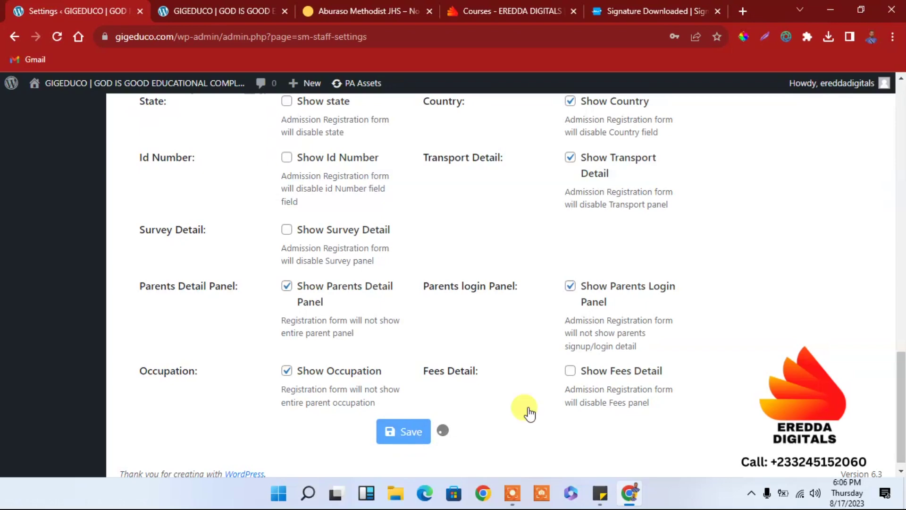
left_click_drag(901, 411, 893, 177)
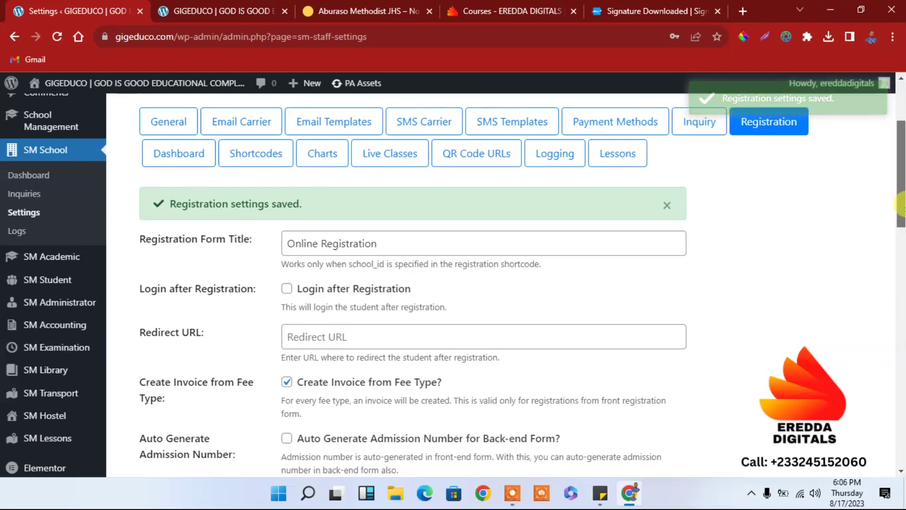
left_click_drag(902, 214, 902, 188)
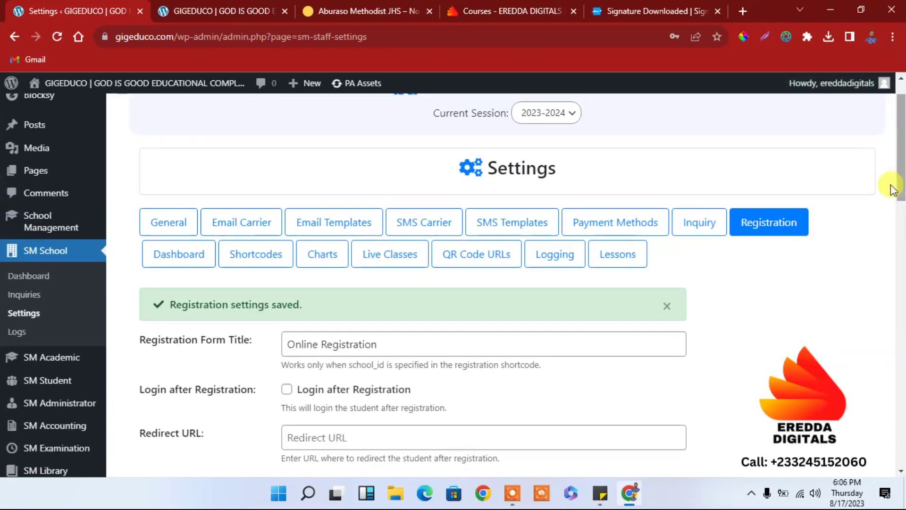
Step: Review the Student Dashboard, Shortcodes and Live Classes settings tabs
left_click(179, 263)
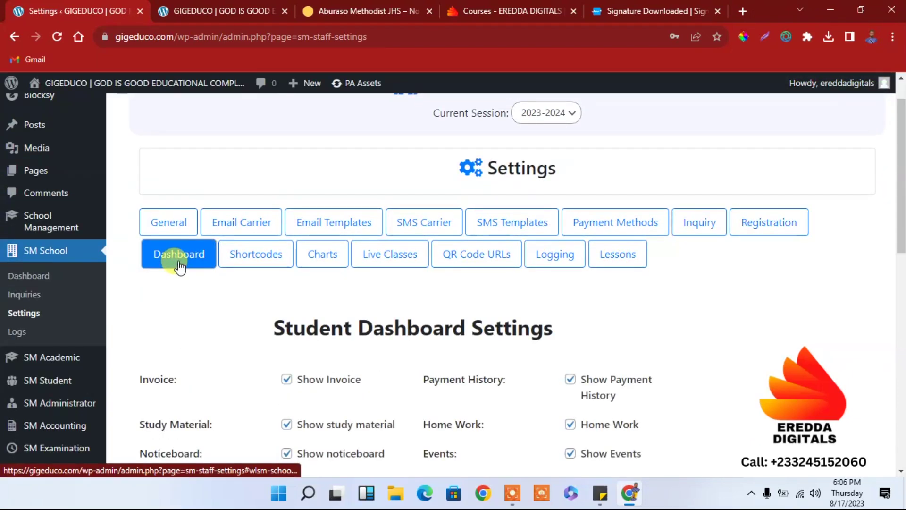
left_click_drag(902, 203, 884, 172)
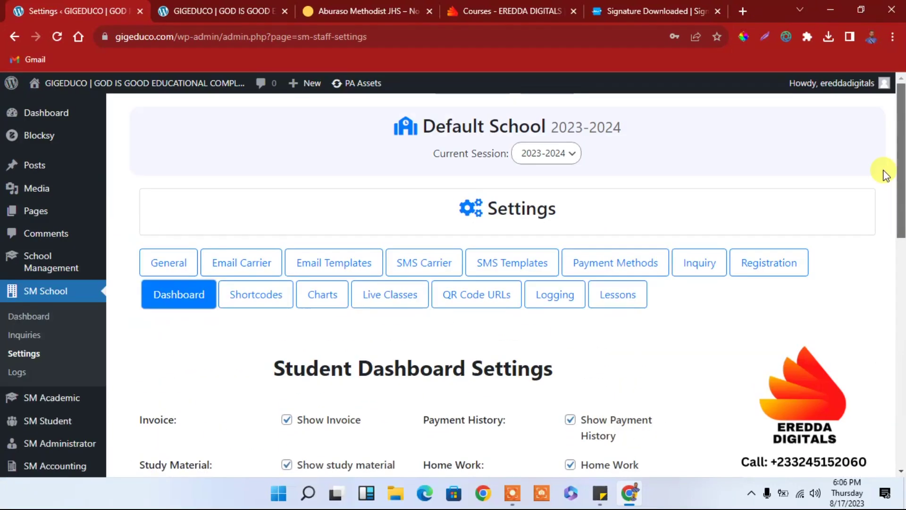
left_click(254, 296)
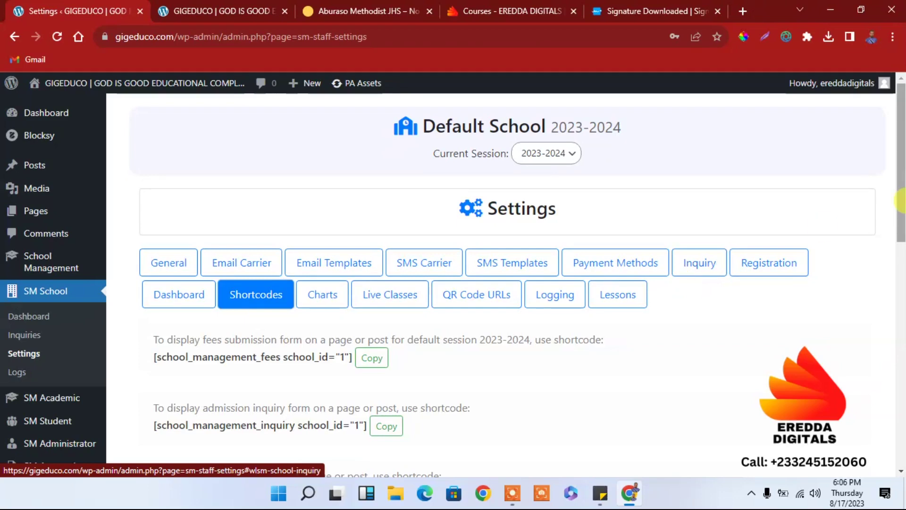
left_click_drag(899, 184, 901, 224)
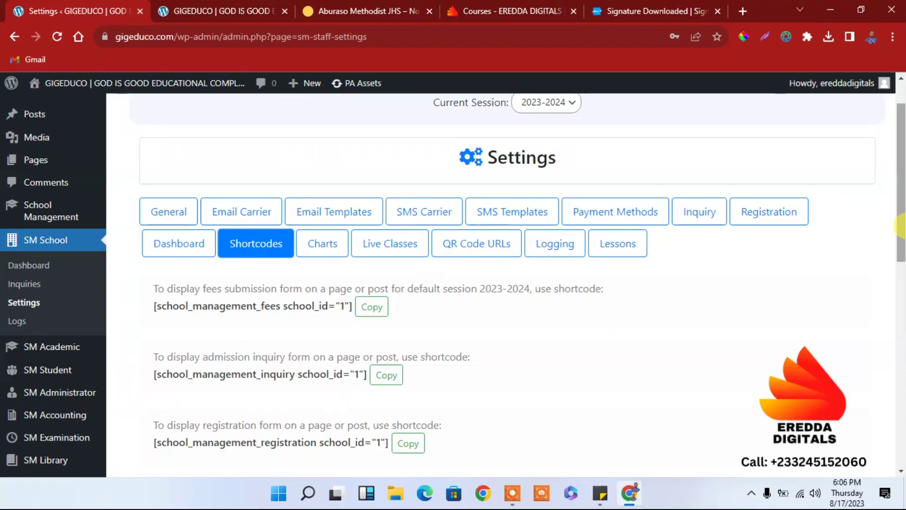
left_click_drag(901, 189, 900, 170)
left_click(390, 289)
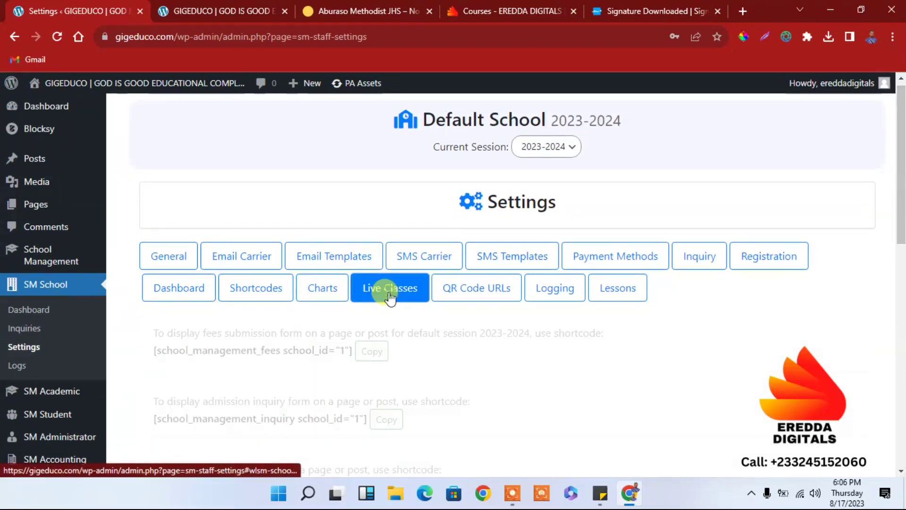
left_click_drag(901, 189, 900, 201)
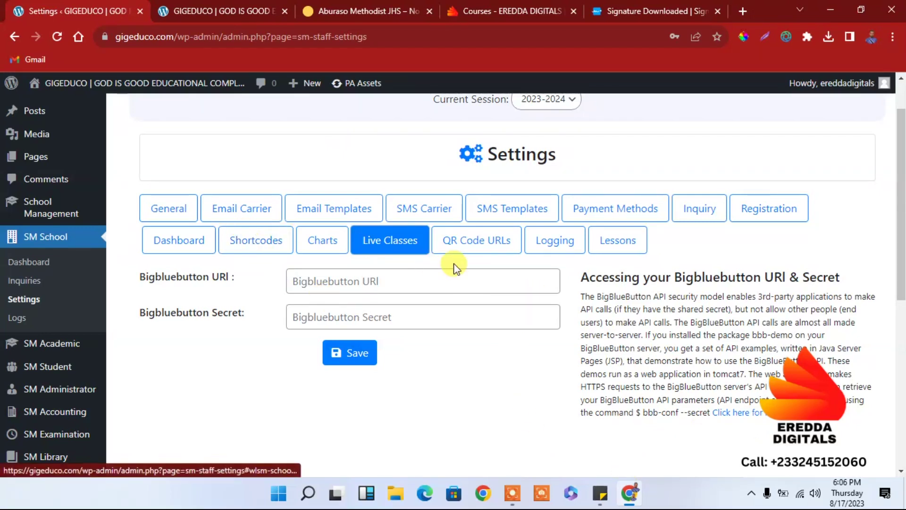
Step: Check the QR Code URLs, Logging, Lessons, Charts and Shortcodes tabs, then return to Student Dashboard
left_click(489, 241)
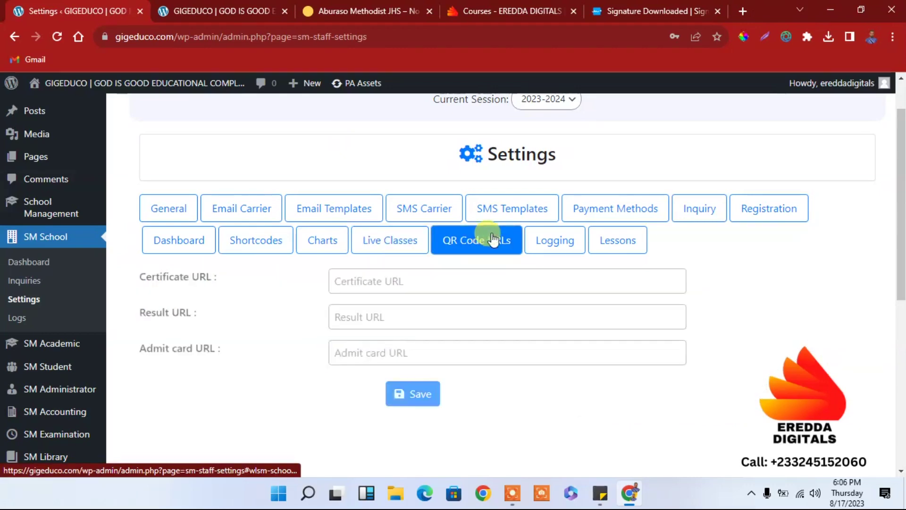
left_click(535, 242)
left_click(600, 245)
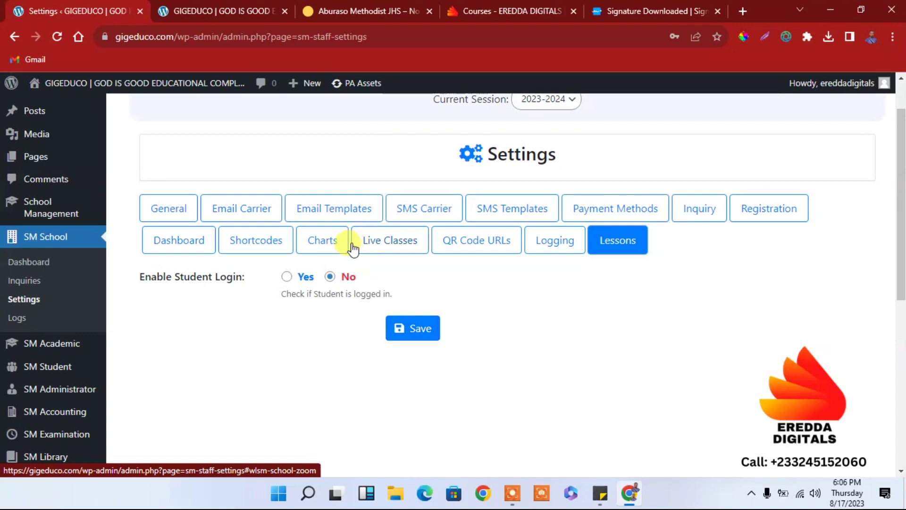
left_click(312, 241)
left_click(284, 247)
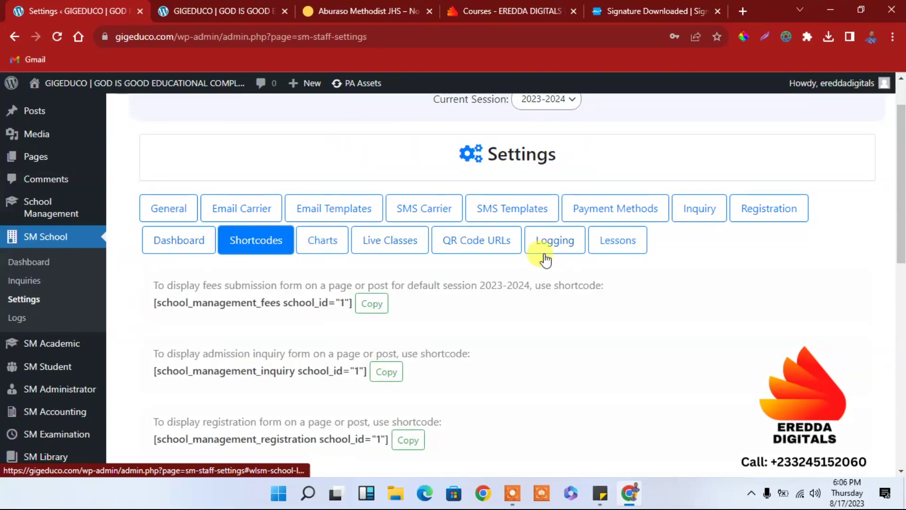
left_click(176, 241)
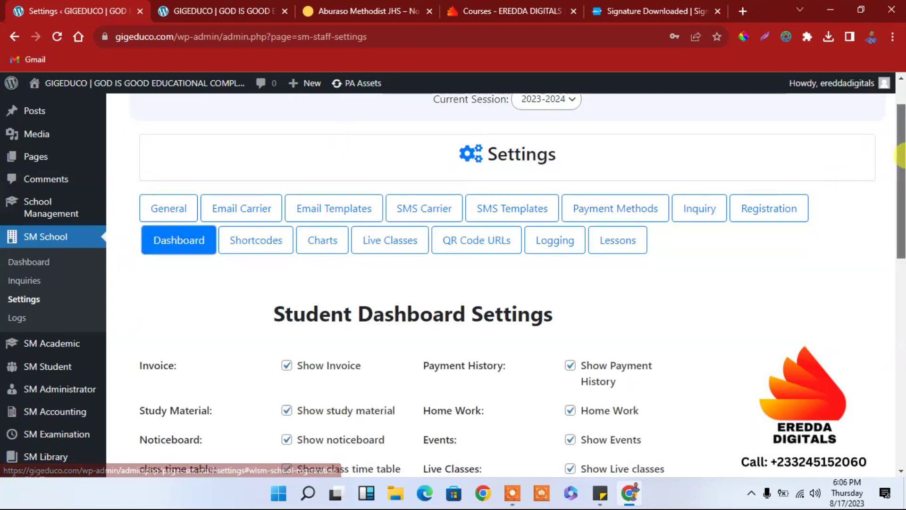
scroll(283, 161, "down", 3)
mouse_move(95, 203)
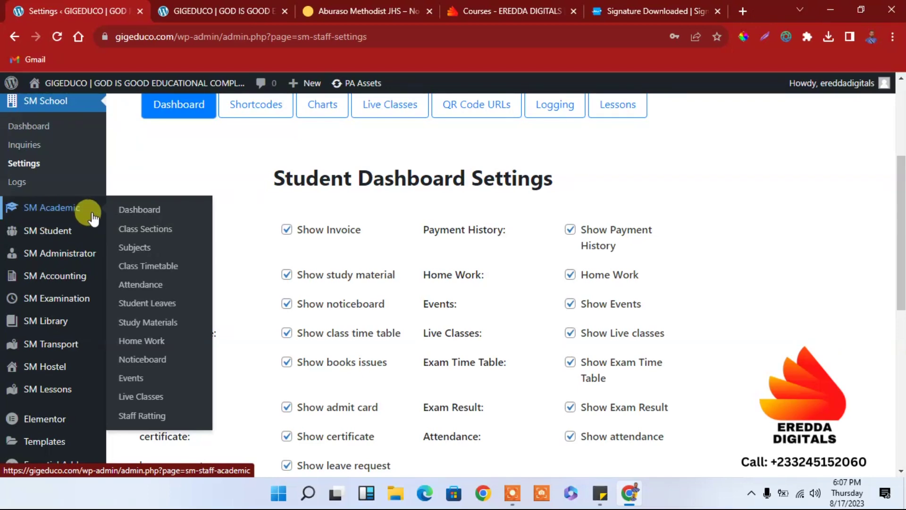
Step: Open the SM Academic dashboard and scroll through it
left_click(138, 211)
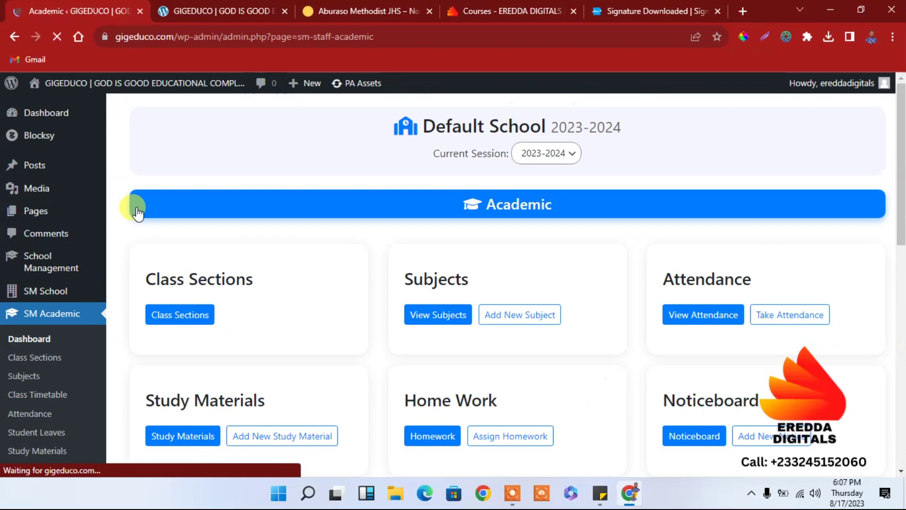
left_click_drag(901, 160, 892, 173)
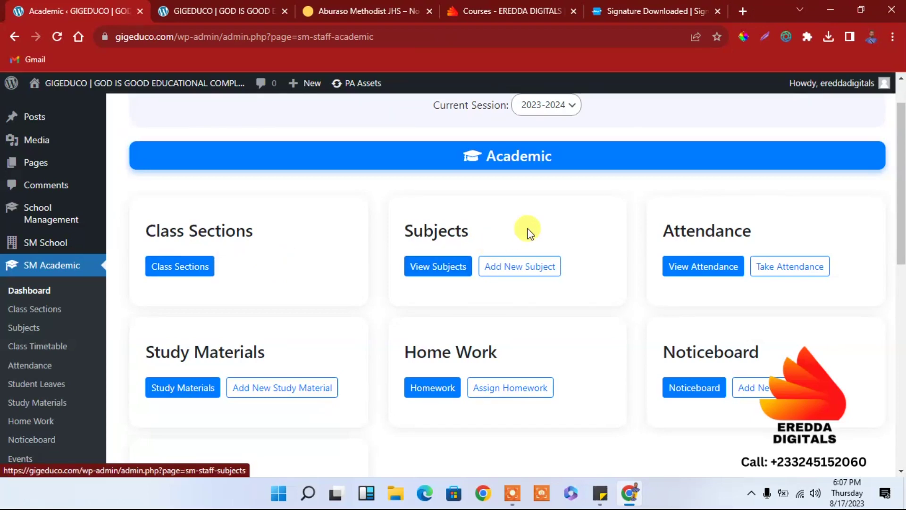
left_click_drag(900, 189, 884, 216)
scroll(882, 225, "down", 1)
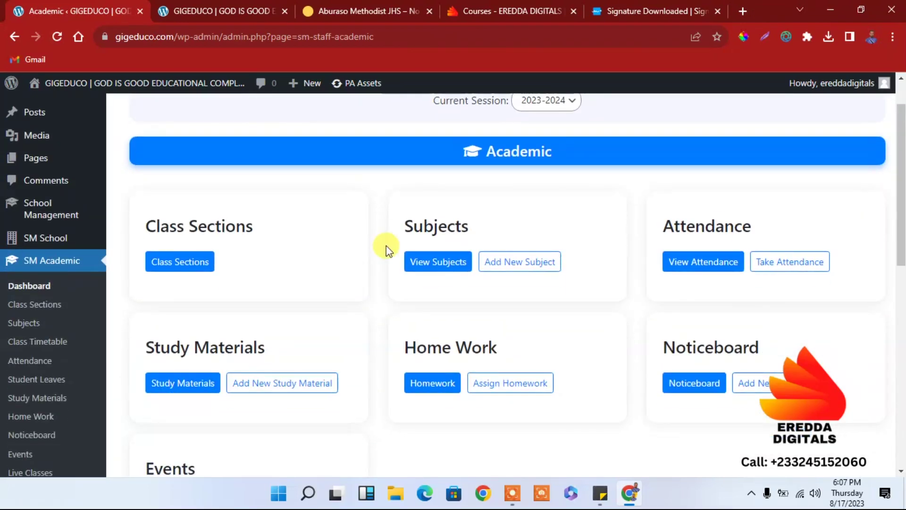
Step: Show the Class Sections page for Default School 2023-2024, which lists no classes yet
left_click(35, 305)
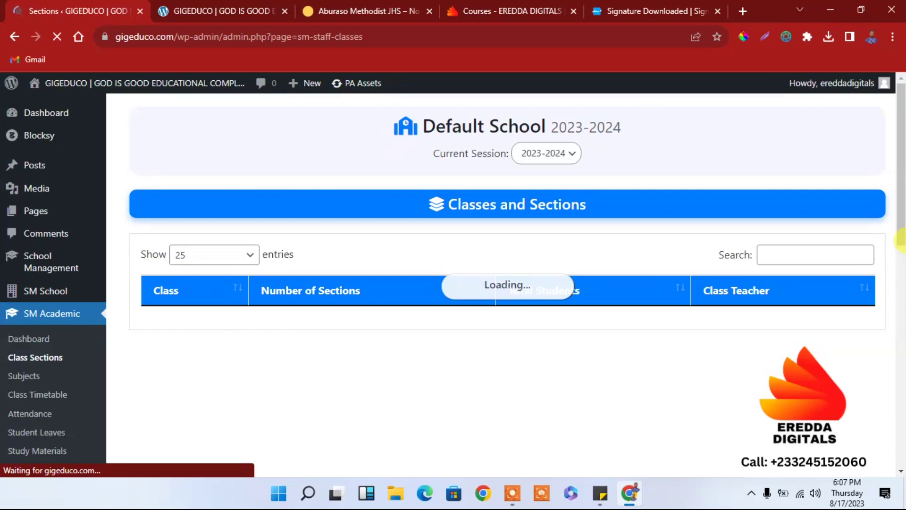
scroll(900, 241, "down", 3)
scroll(902, 234, "up", 1)
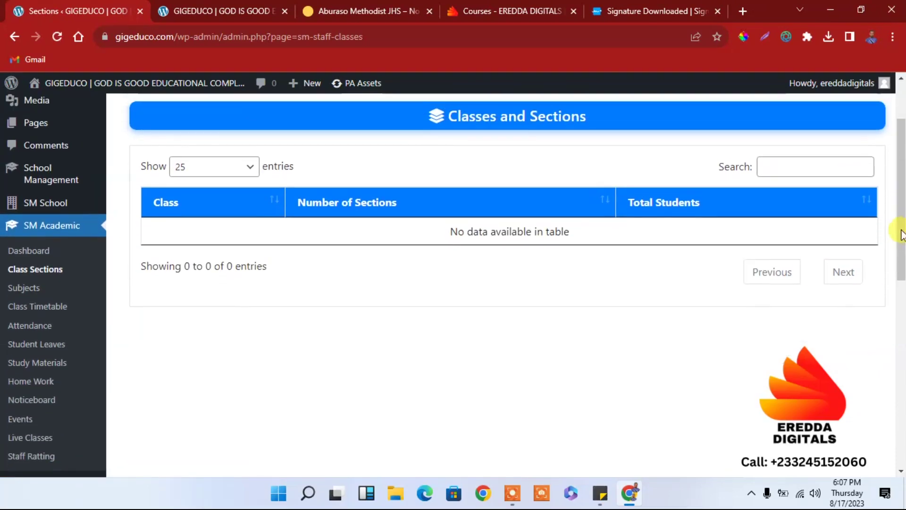
scroll(902, 235, "up", 1)
mouse_move(54, 267)
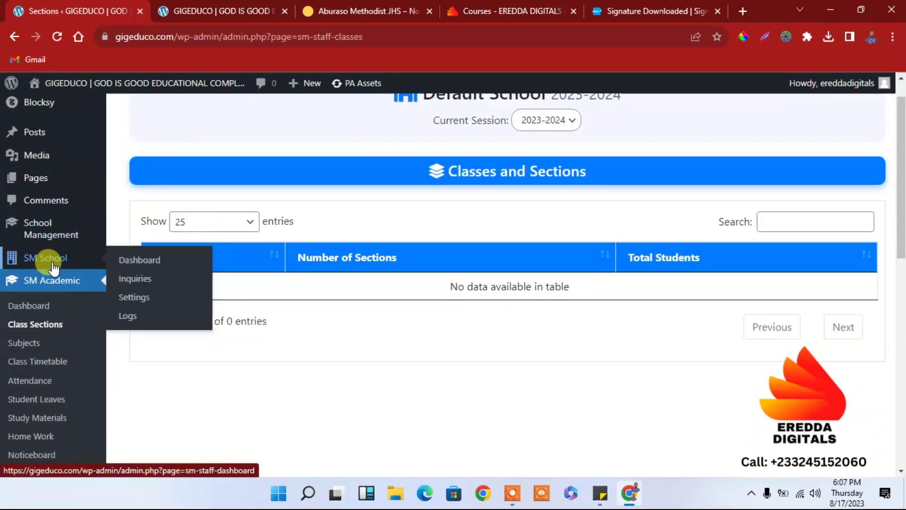
mouse_move(55, 239)
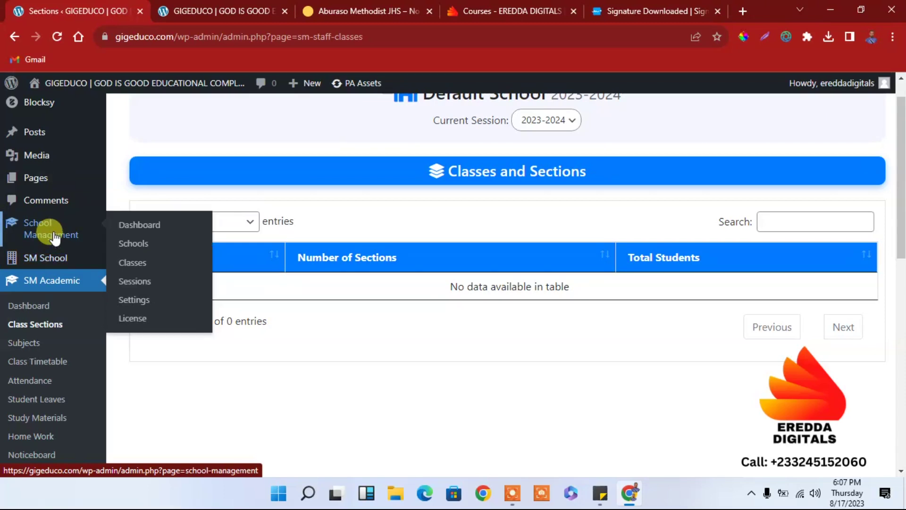
Step: Go to Schools, expand the Default School row and edit it via its pencil icon
left_click(134, 245)
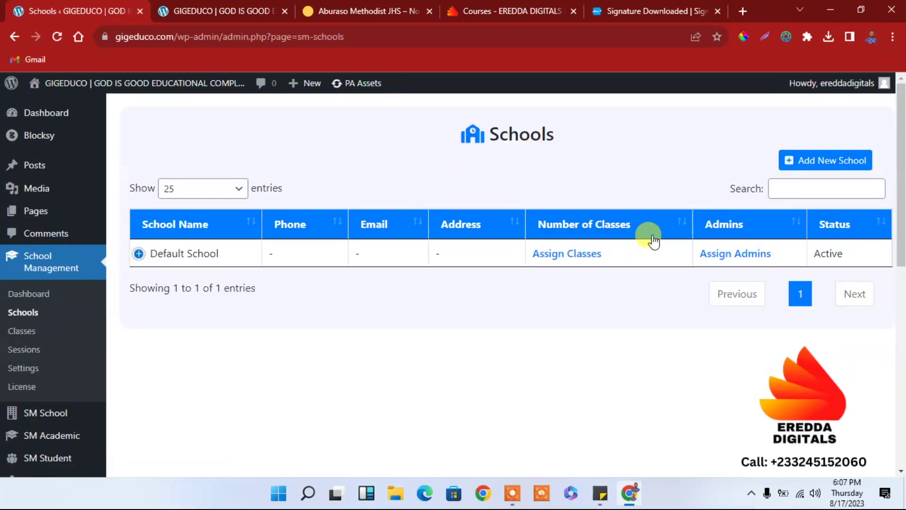
left_click(191, 259)
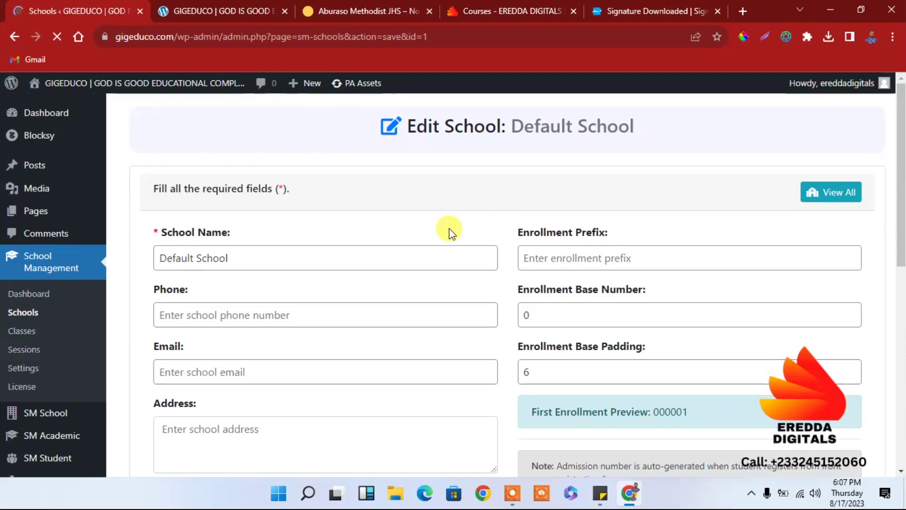
left_click(331, 263)
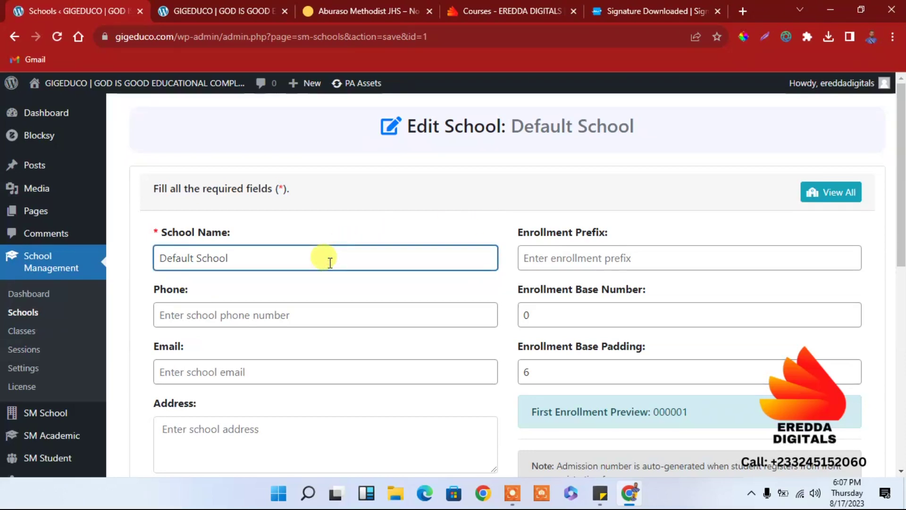
Step: Rename the school to 'God is Good Educational Complex' and enter its phone number
key("BackSpace")
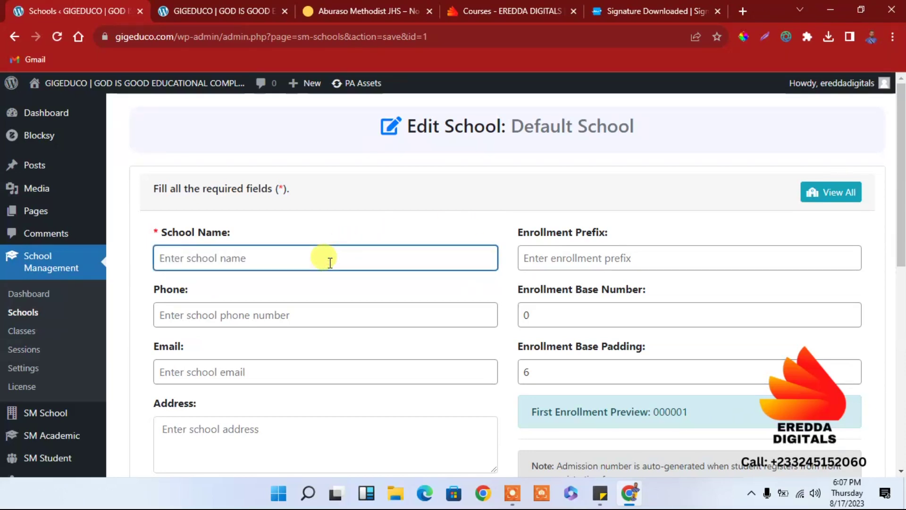
type("G")
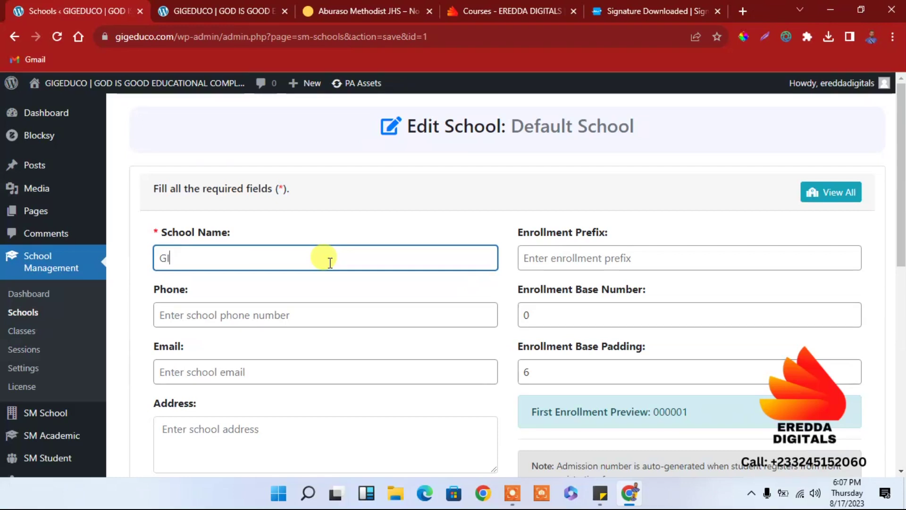
type("I")
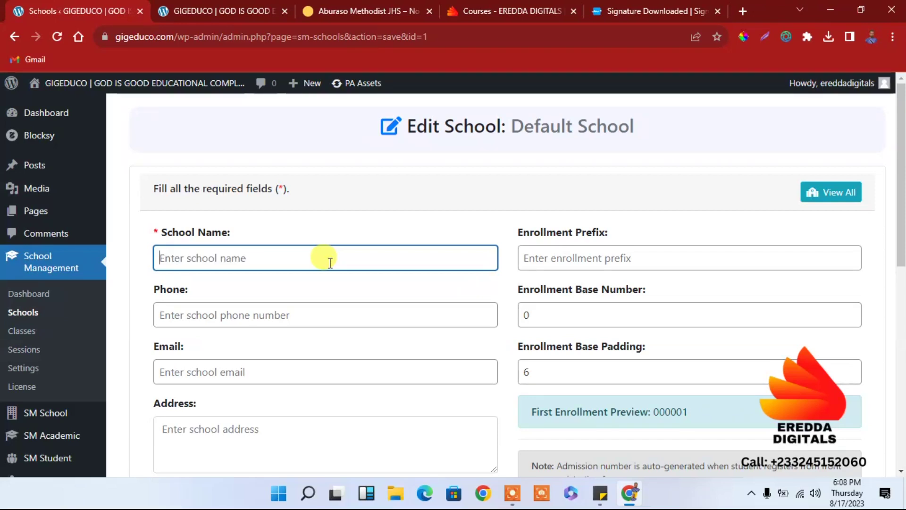
type("d is Good Educational Complex")
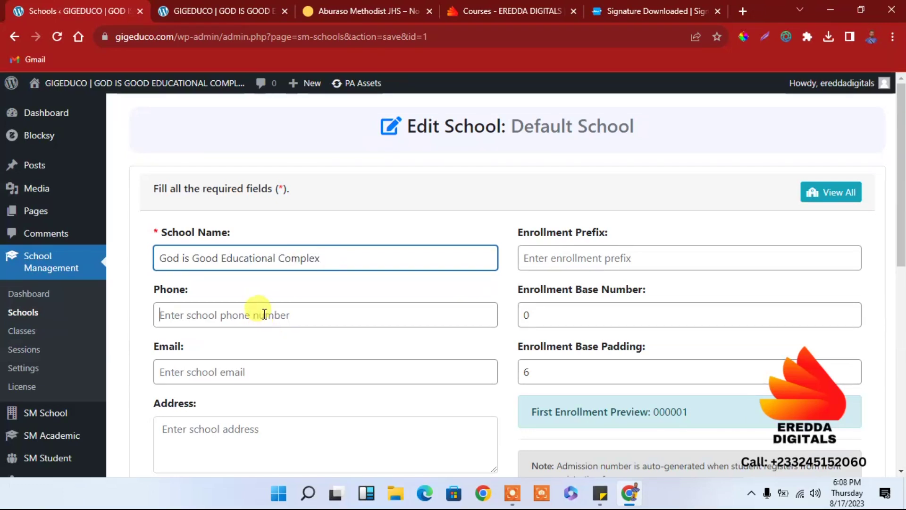
left_click(264, 314)
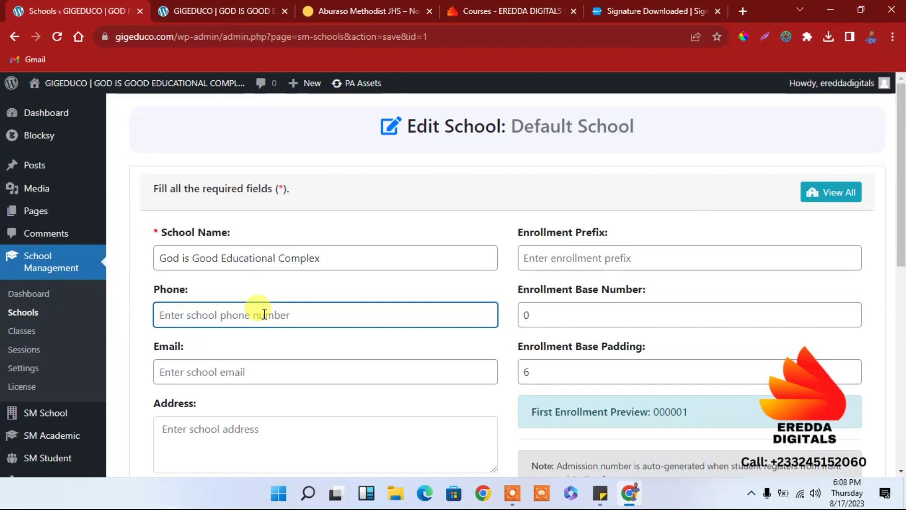
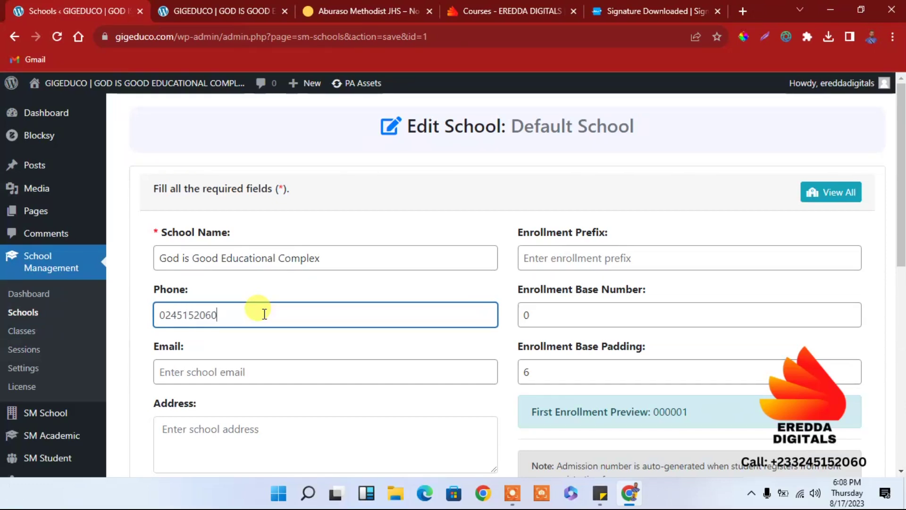
Step: Fill in the school's contact email as info@ plus the copied site domain
left_click(230, 371)
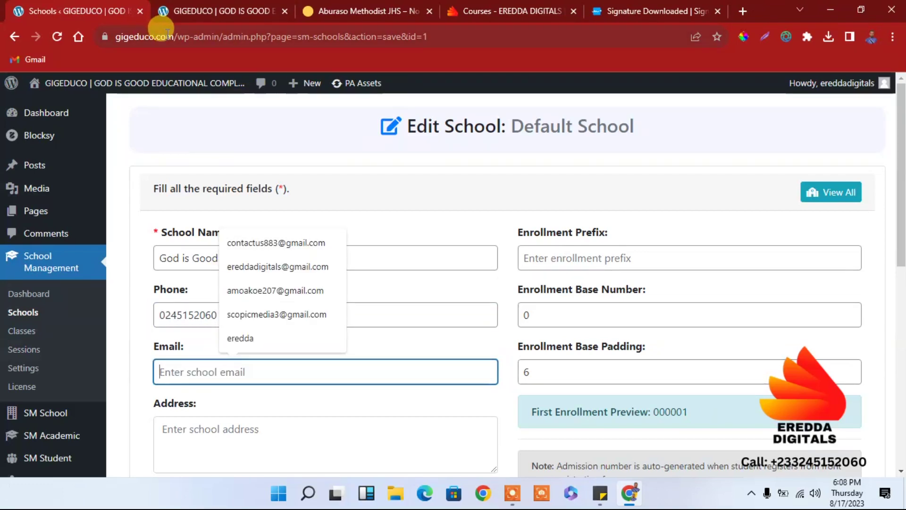
left_click_drag(175, 36, 116, 36)
key("ctrl+c")
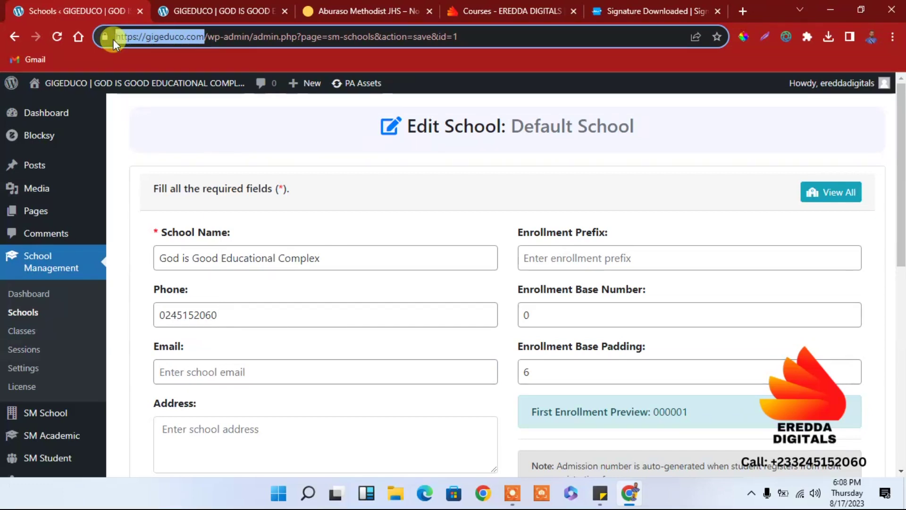
left_click(236, 371)
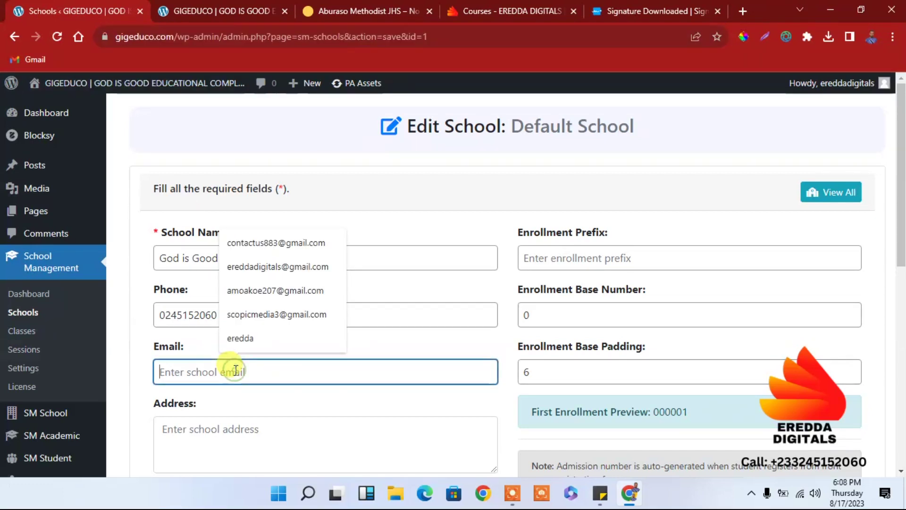
type("inf")
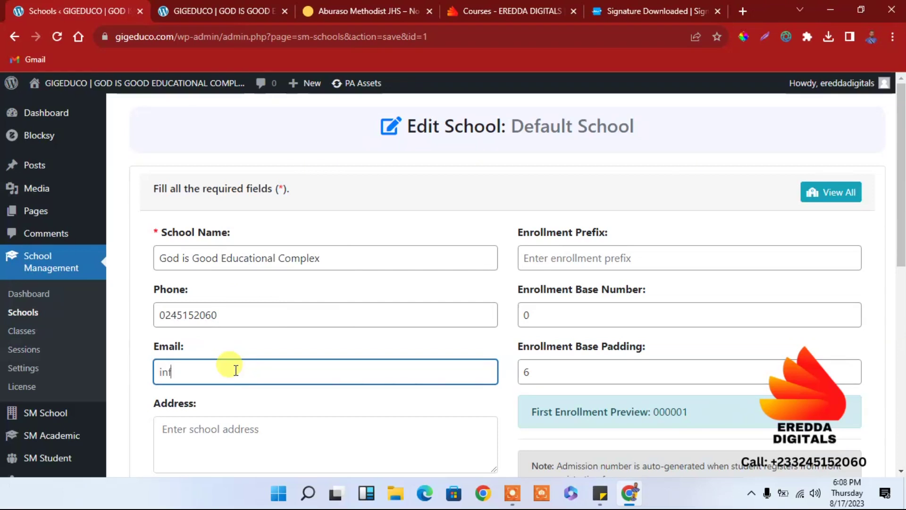
type("o@")
key("ctrl+v")
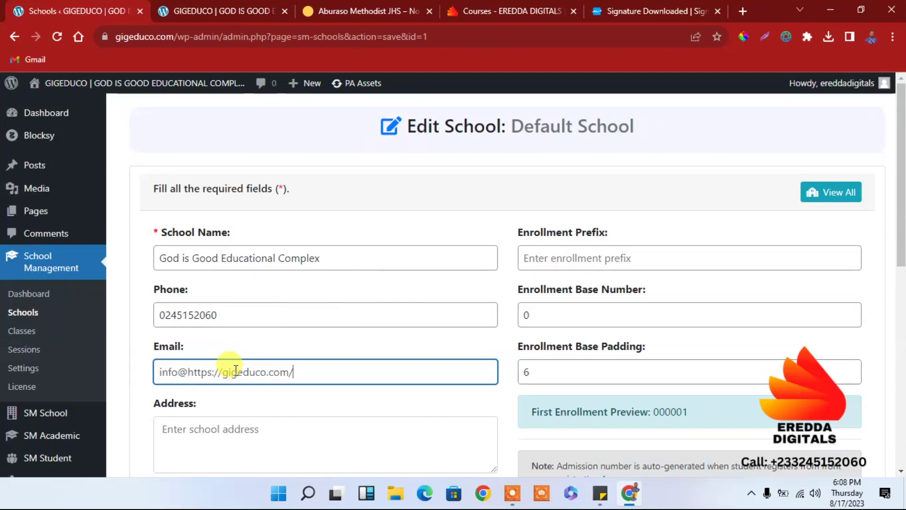
left_click(222, 373)
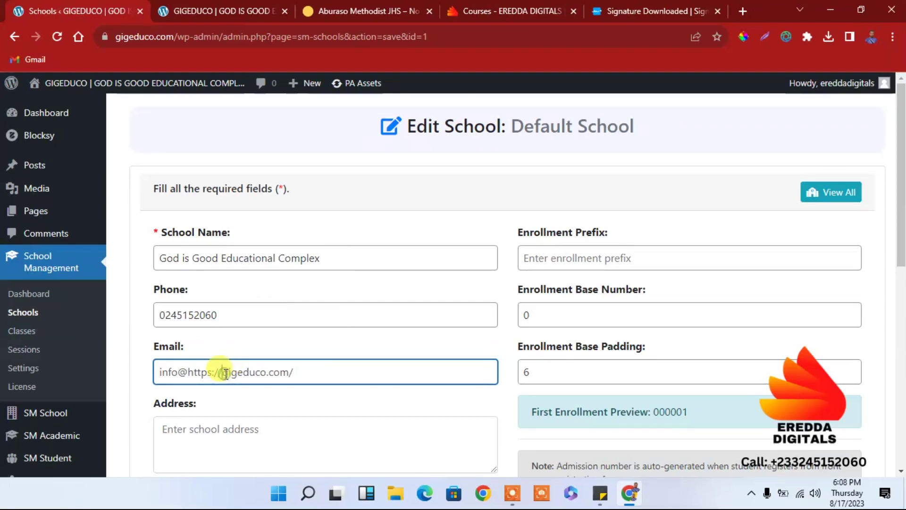
key("BackSpace")
key("BackSpace")
key("BackSpace")
key("BackSpace")
key("BackSpace")
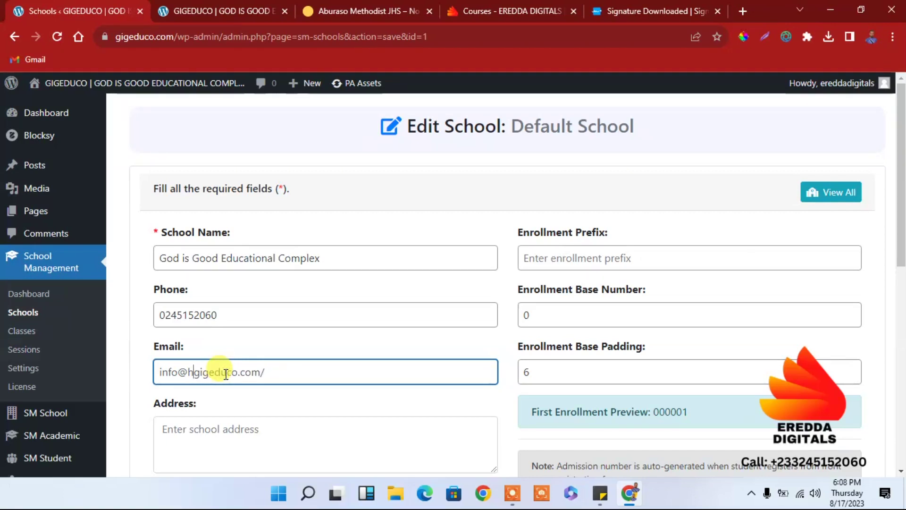
key("BackSpace")
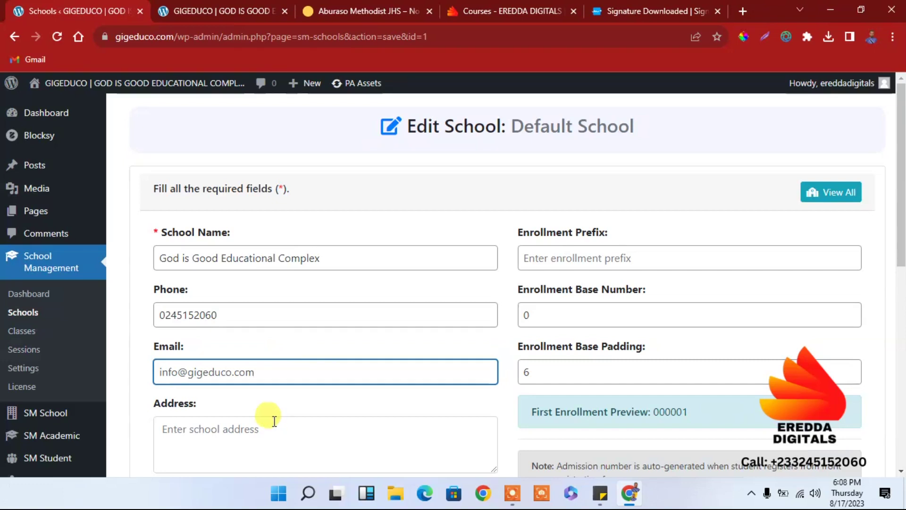
Step: Enter the school's street address in the Address box
left_click(264, 437)
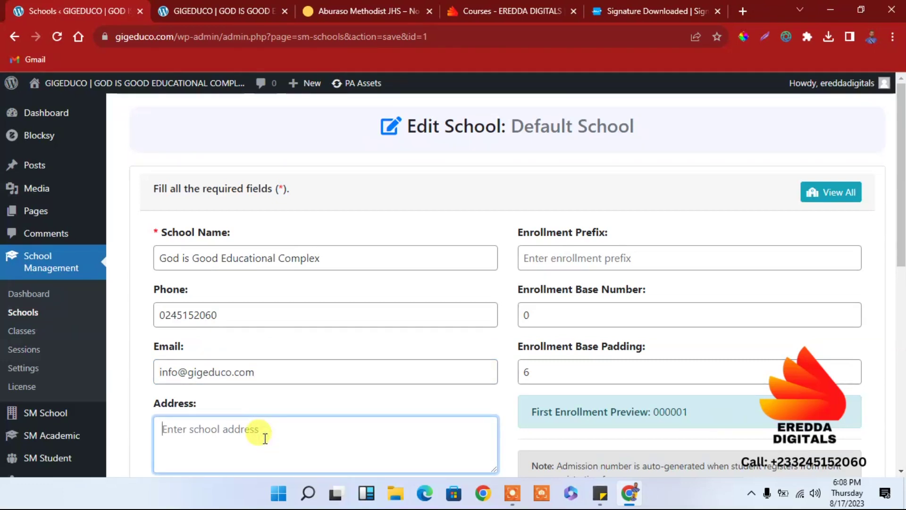
type("25 th")
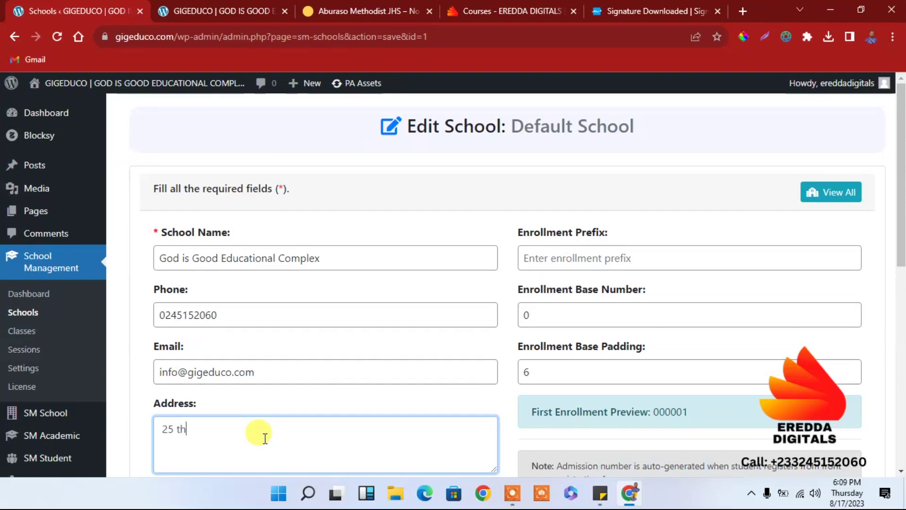
type("s")
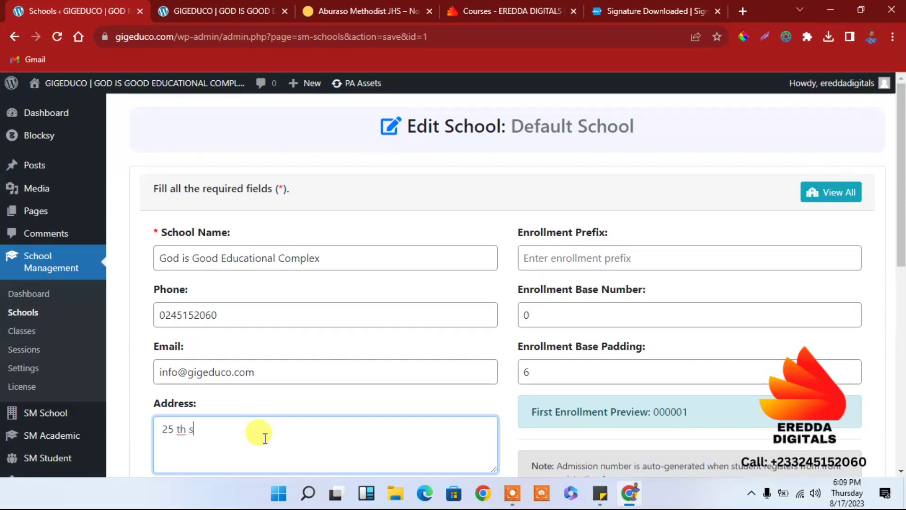
type("rre")
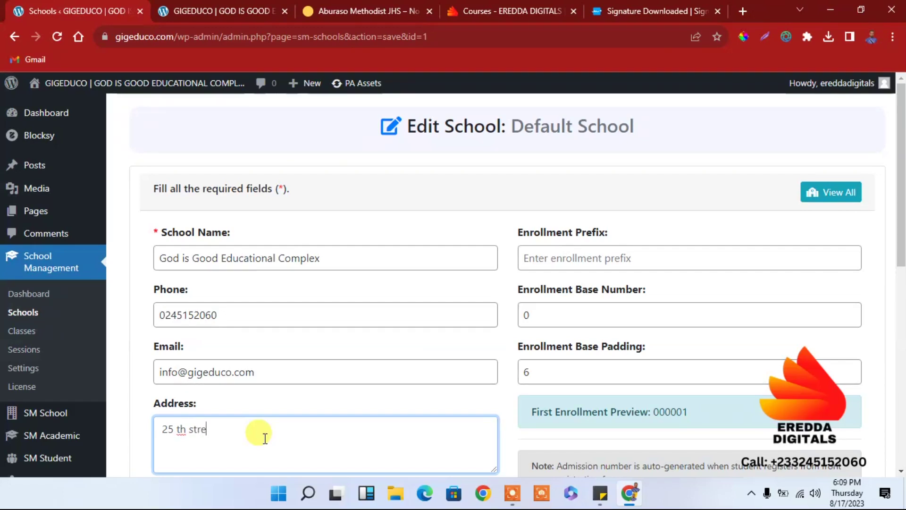
type("et")
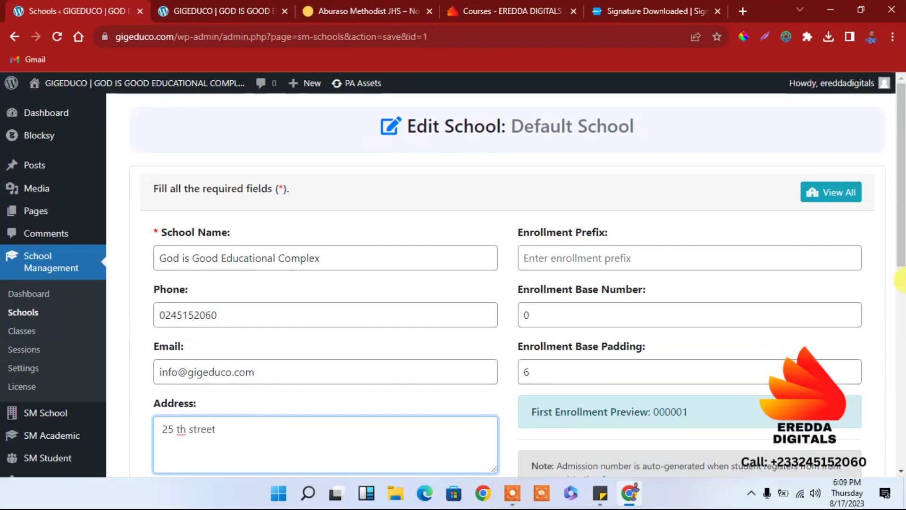
Step: Save the updated school details with Update School
left_click_drag(900, 281, 901, 350)
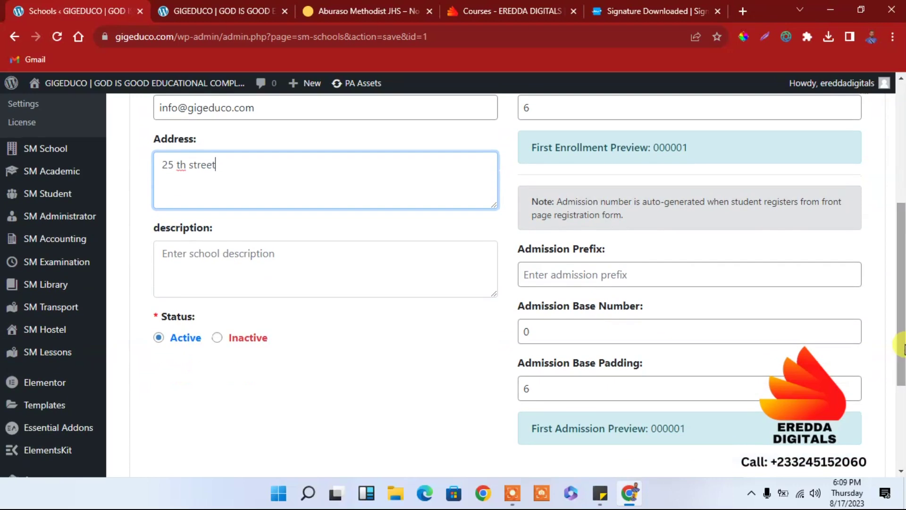
left_click_drag(899, 299, 893, 338)
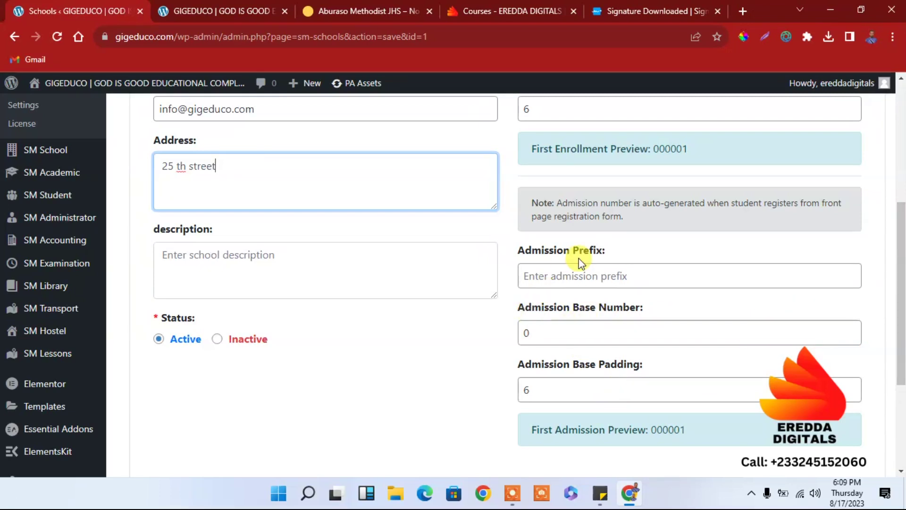
scroll(899, 303, "up", 1)
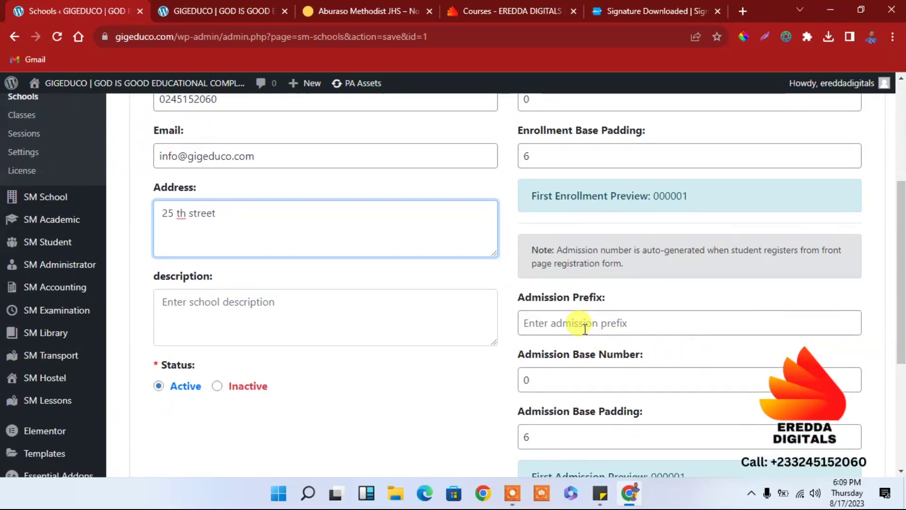
left_click_drag(899, 317, 900, 248)
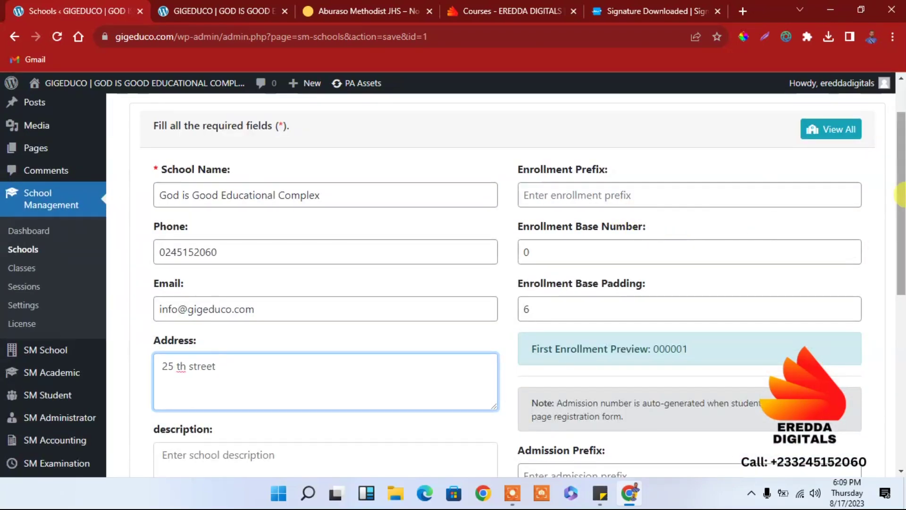
left_click_drag(900, 213, 899, 376)
left_click(499, 336)
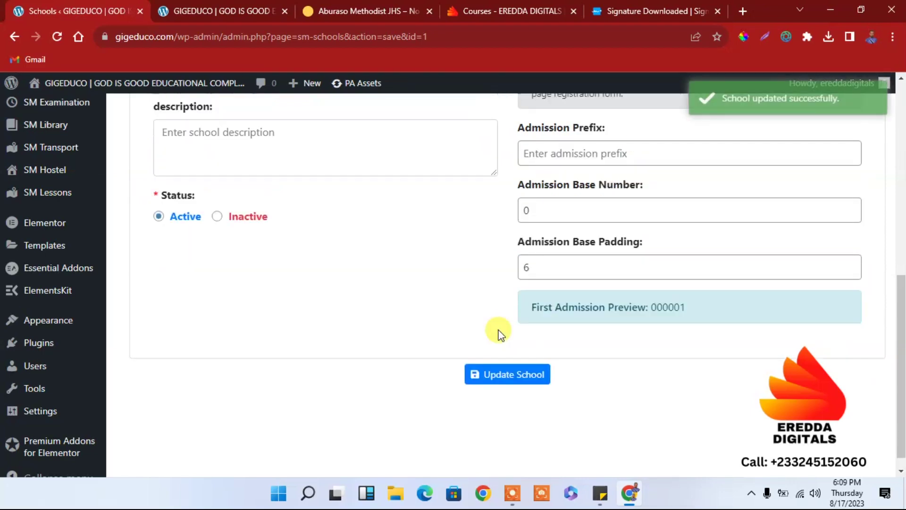
Step: Scroll the Classes page to view the existing classes from 12th down through 4th
left_click_drag(900, 381, 885, 201)
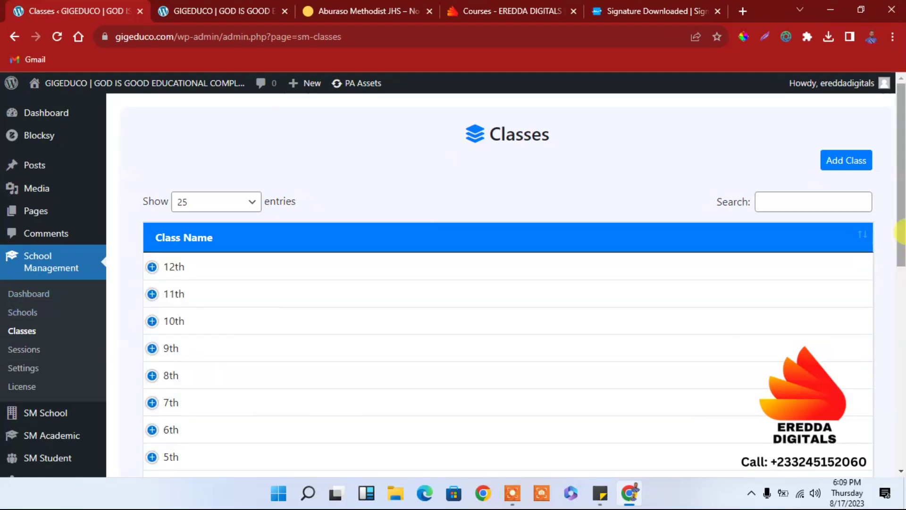
left_click_drag(892, 226, 891, 251)
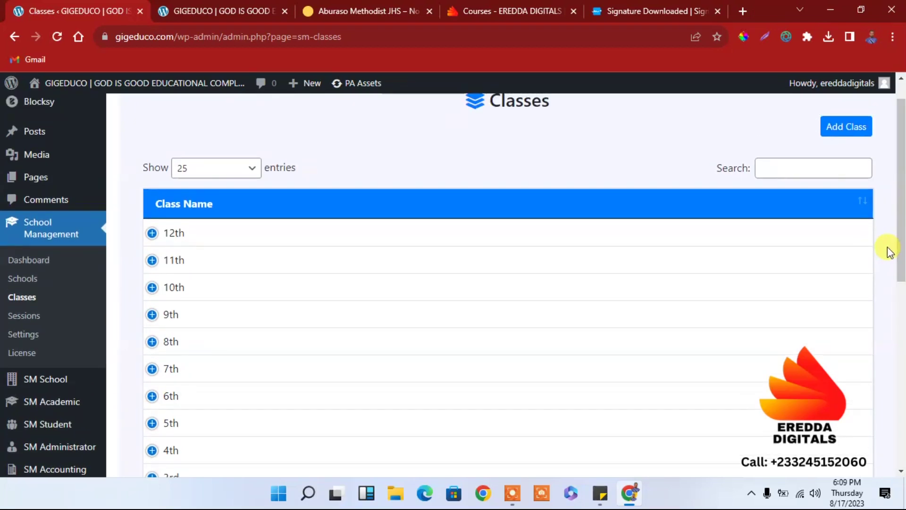